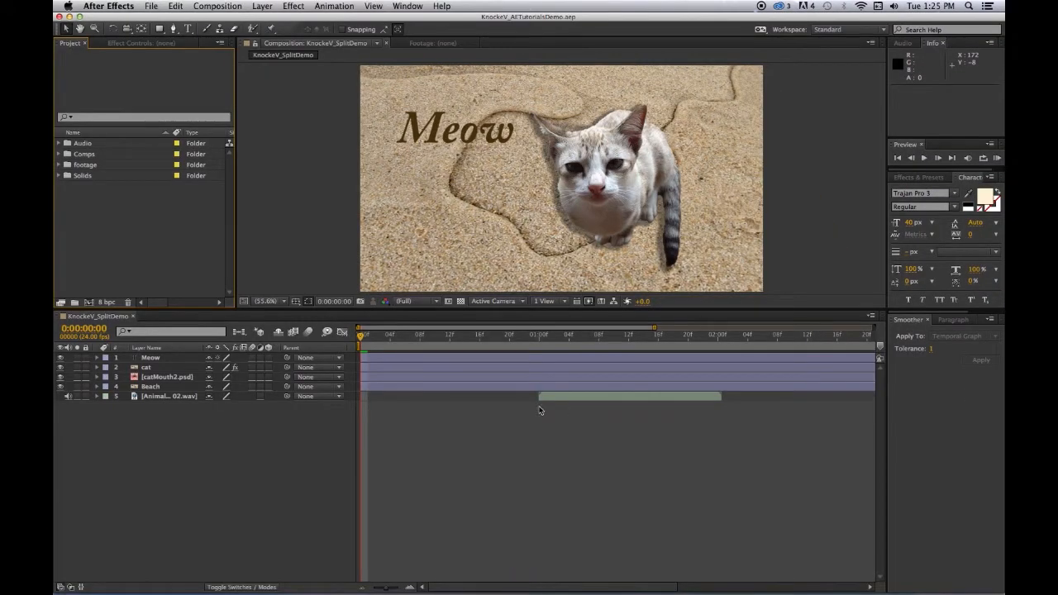
Create a new composition named KnockeV_TextAnimators using the HDV/HDTV 720 29.97 preset
click(228, 6)
click(228, 19)
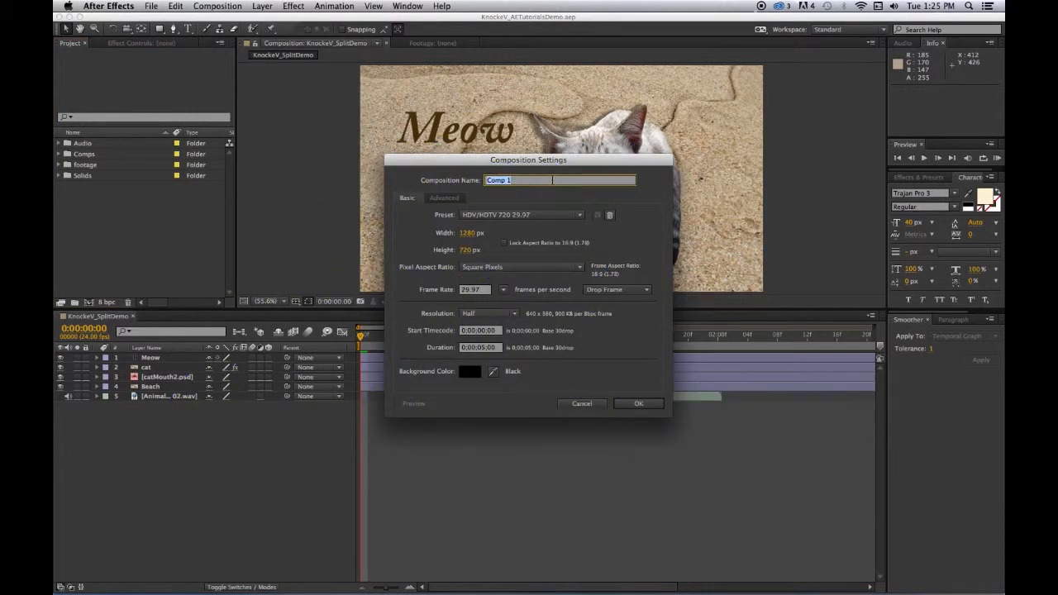
text(S)
text(nocke)
text(V_Tex)
text(tAnim)
text(a)
text(tors)
click(636, 404)
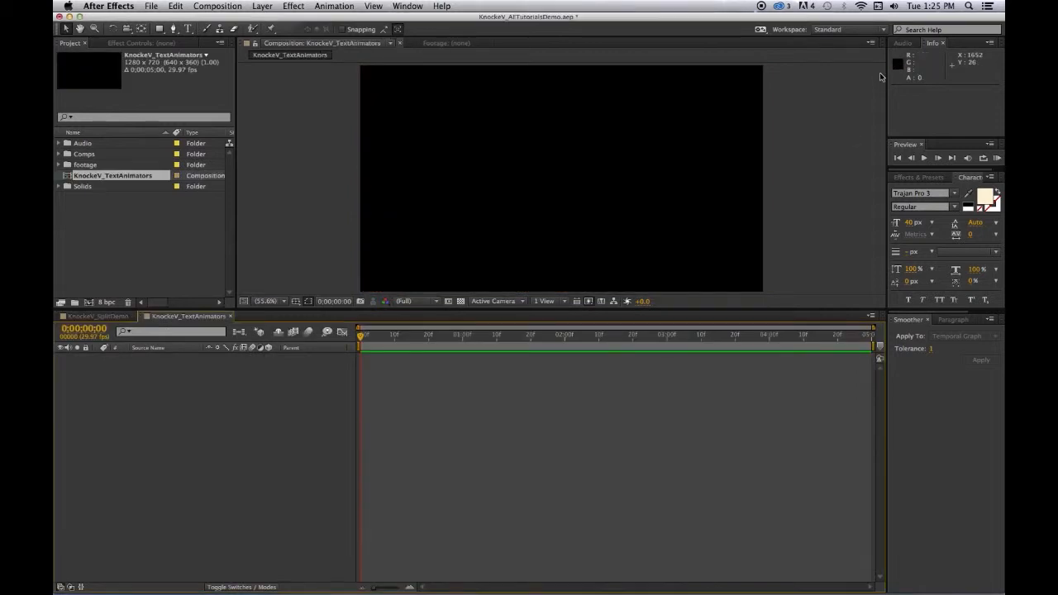
Switch to the Text workspace and reset it to its original layout
click(862, 30)
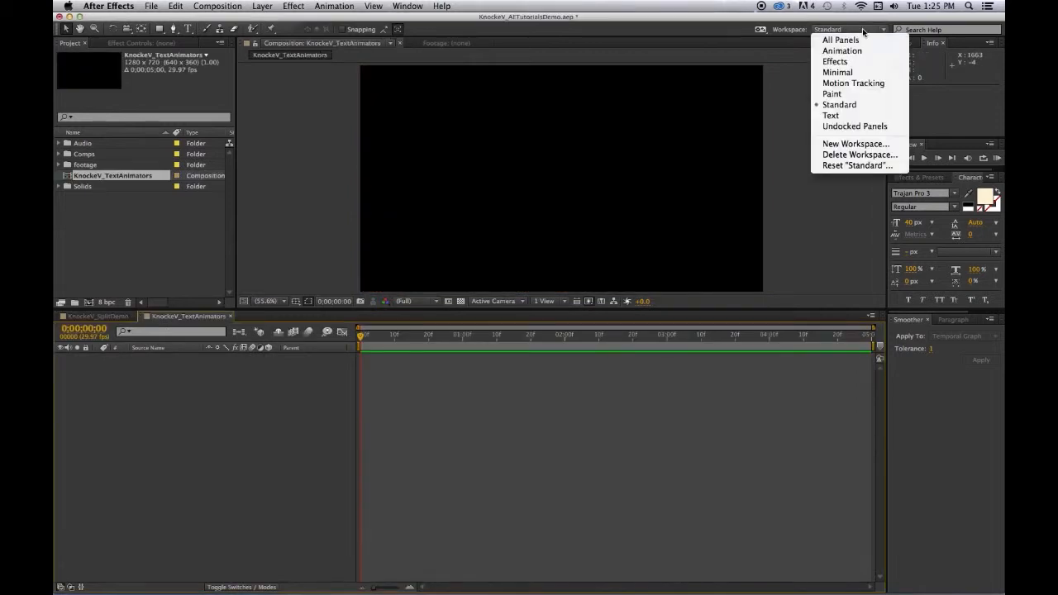
click(839, 116)
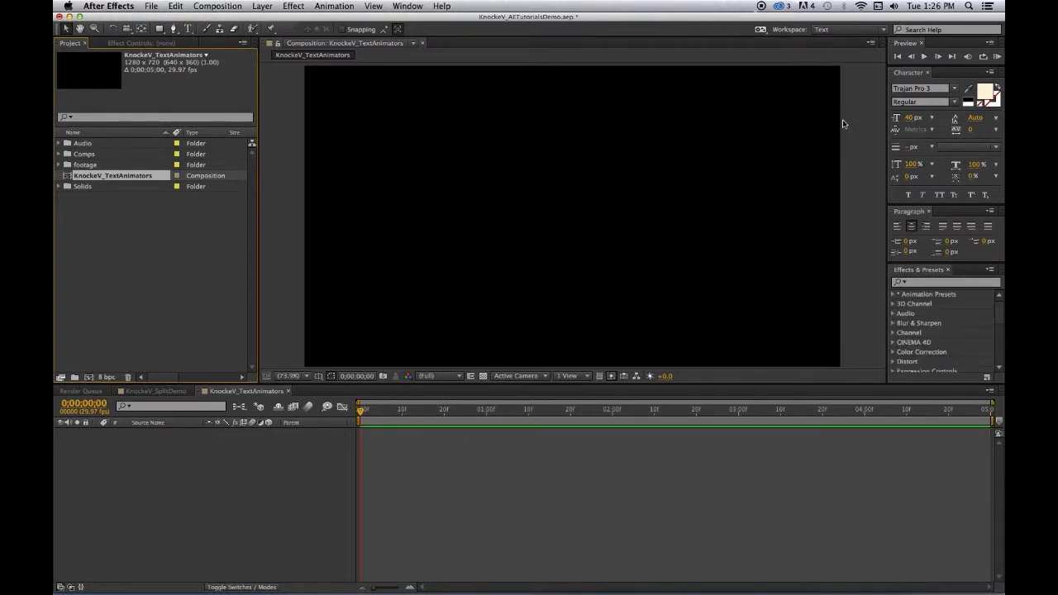
click(865, 75)
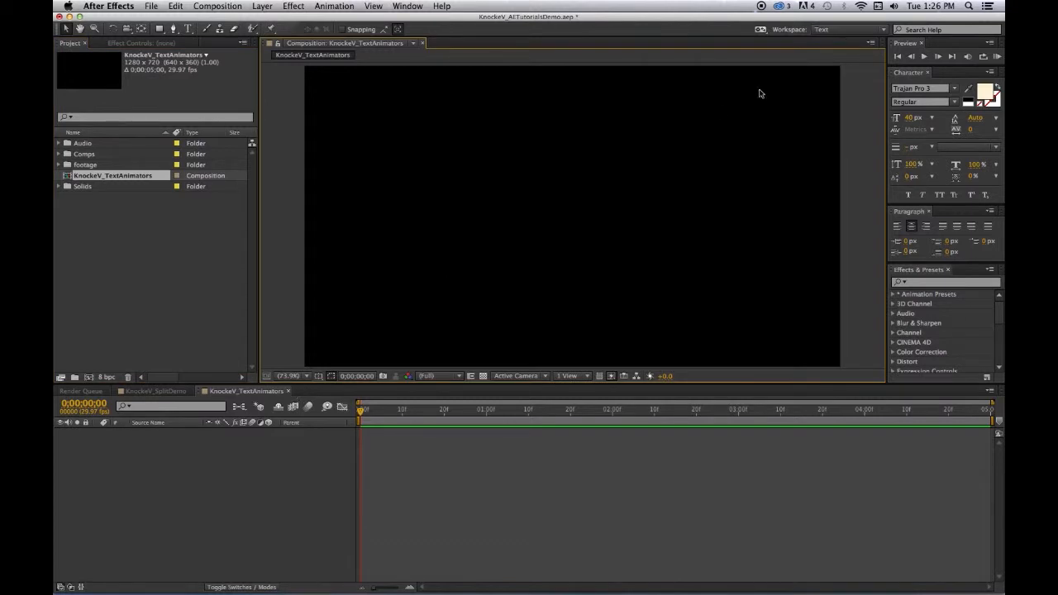
click(858, 30)
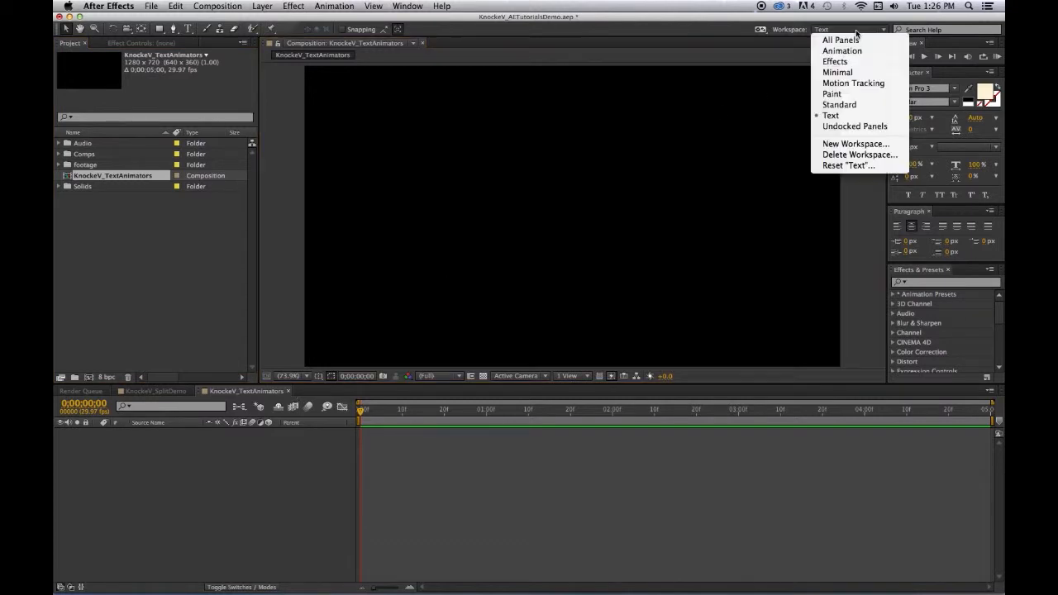
click(837, 165)
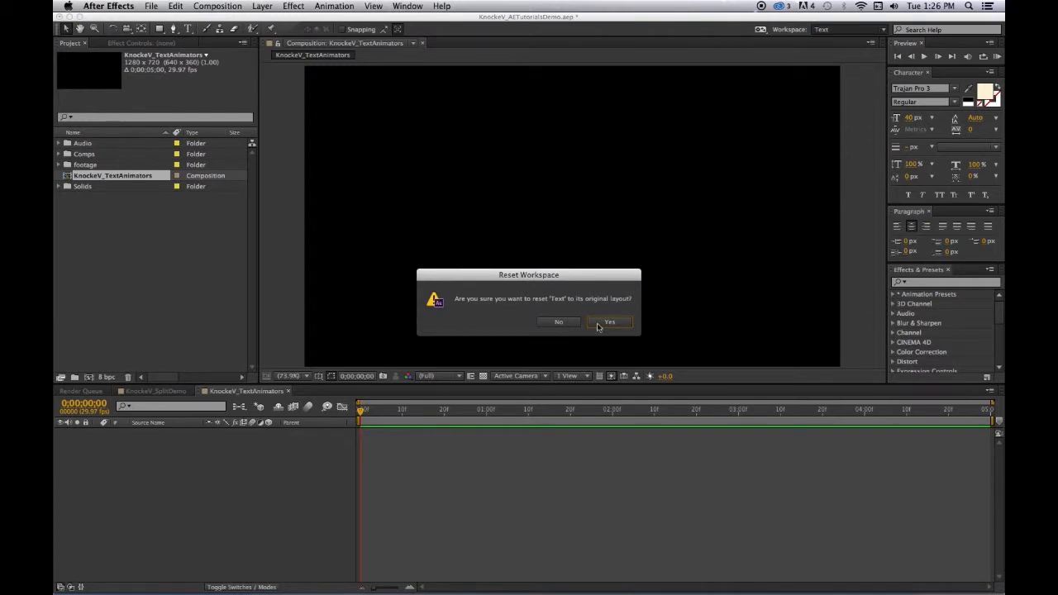
click(598, 325)
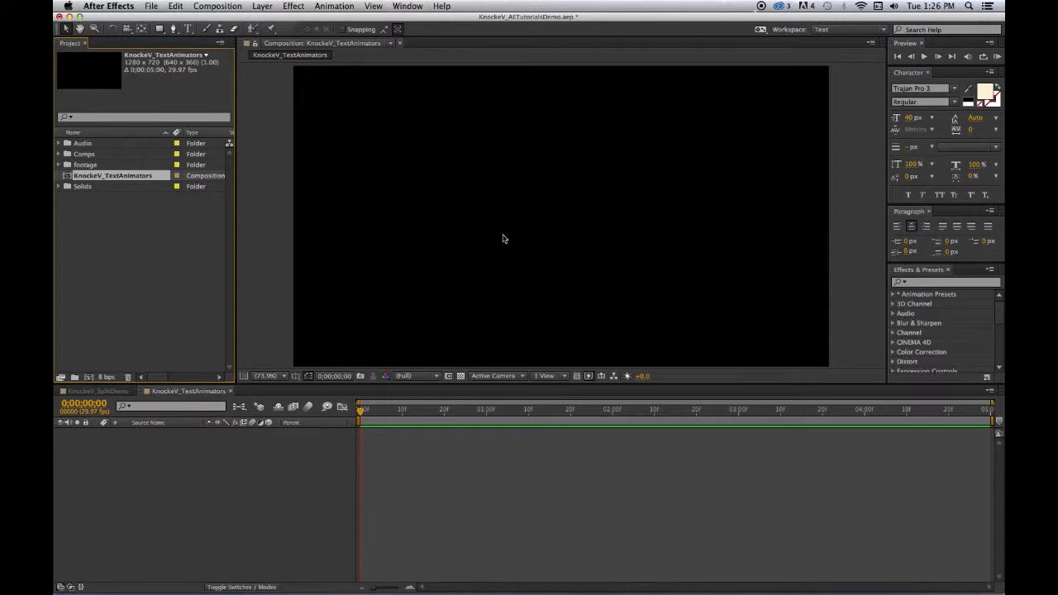
click(261, 6)
click(261, 6)
click(187, 396)
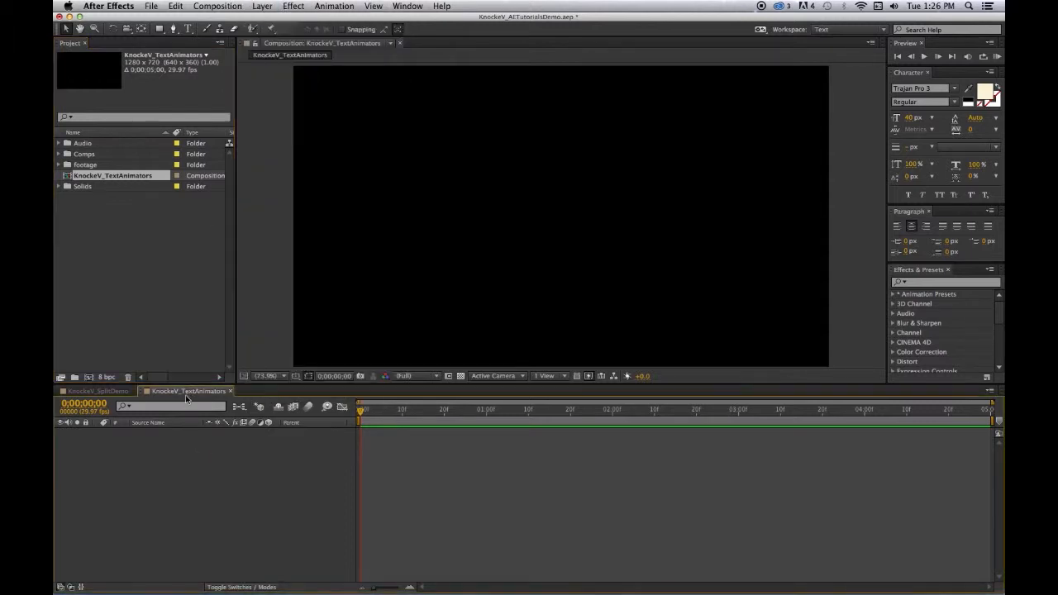
click(266, 7)
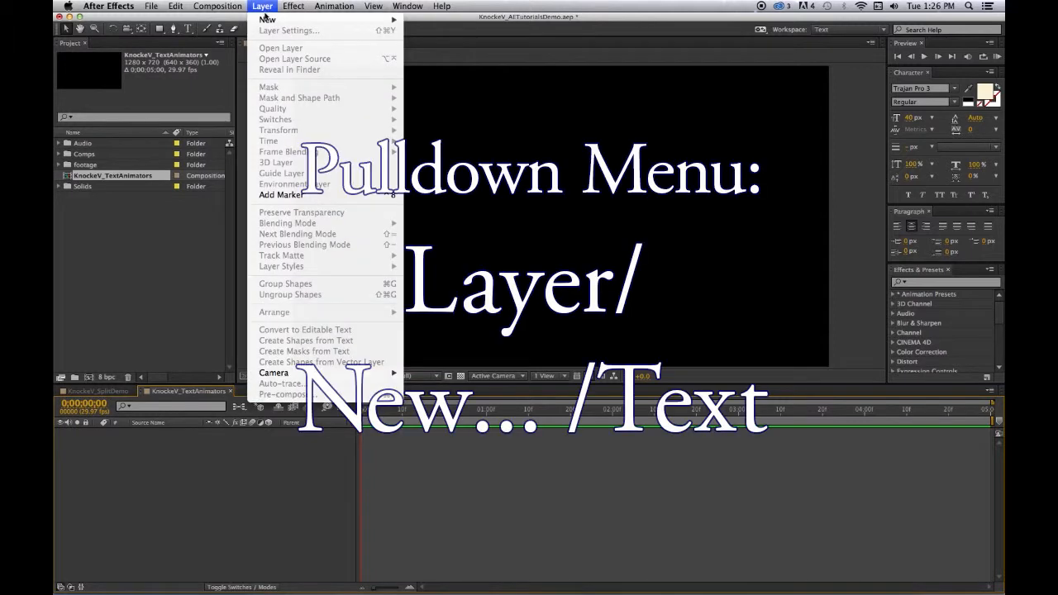
mouse_move(380, 19)
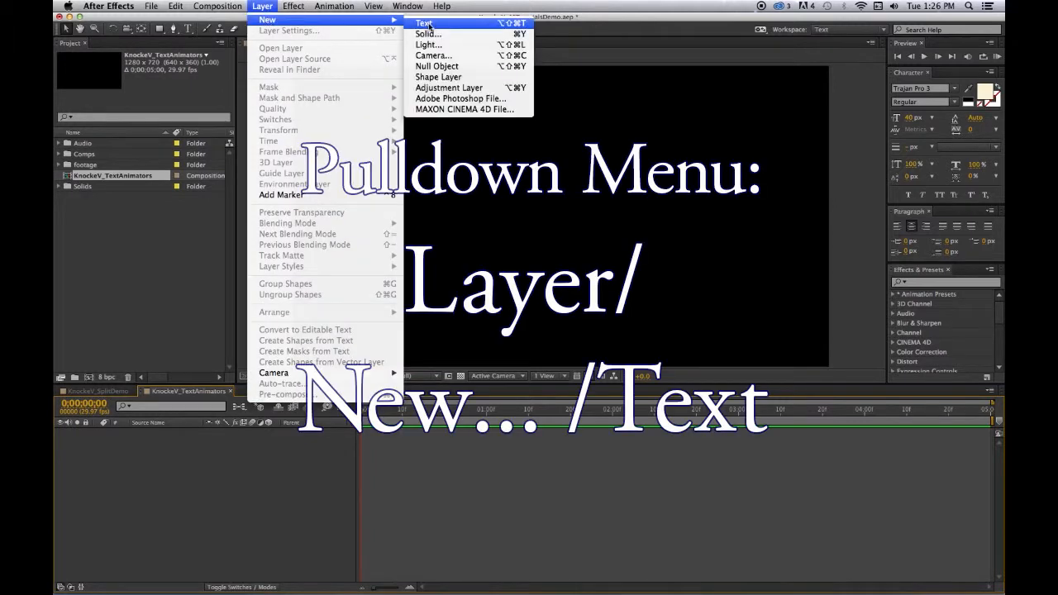
Add a text layer at the centre of the composition reading "TEXT ANIMATORS", and turn off Caps Lock so the view refreshes
click(188, 29)
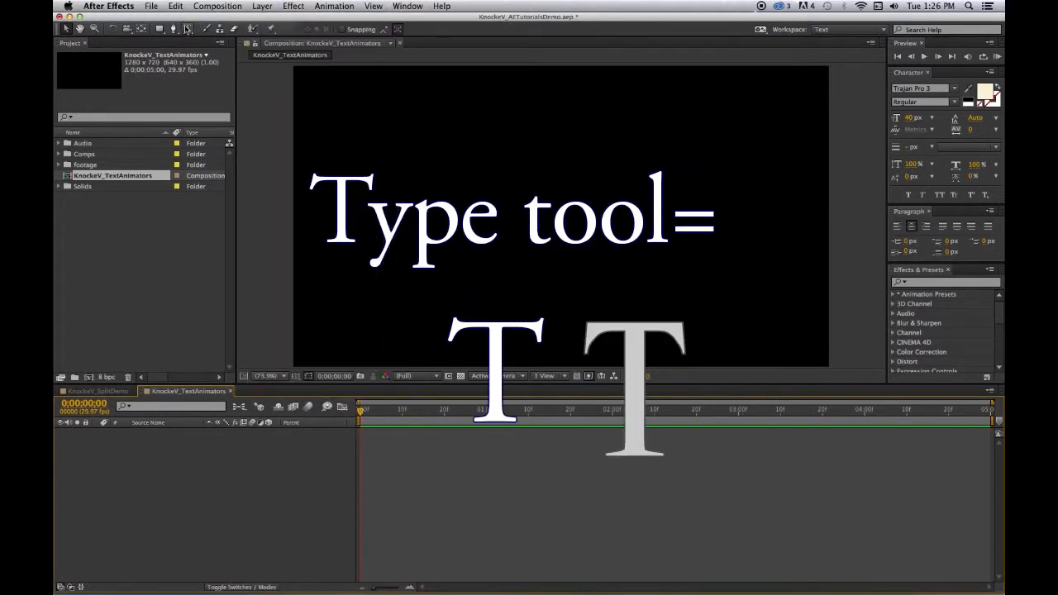
double_click(188, 29)
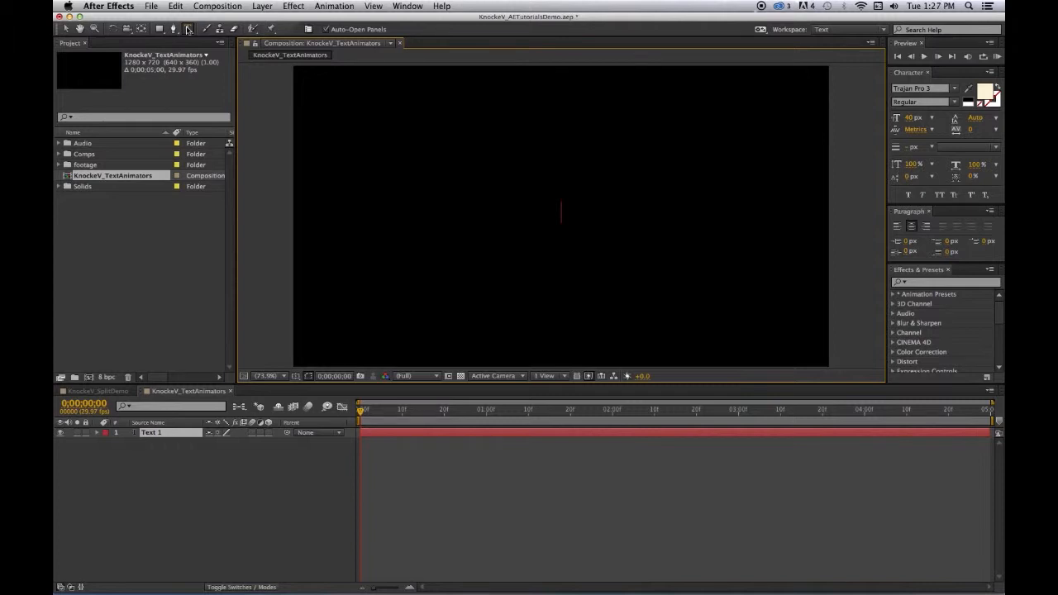
text(TEXT ANIM)
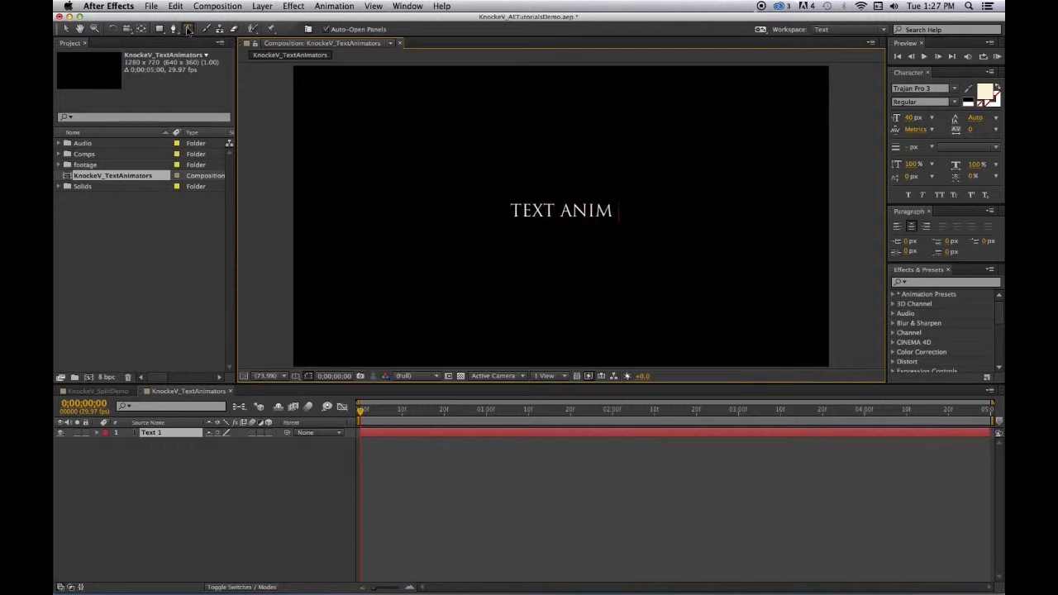
text(ATORS)
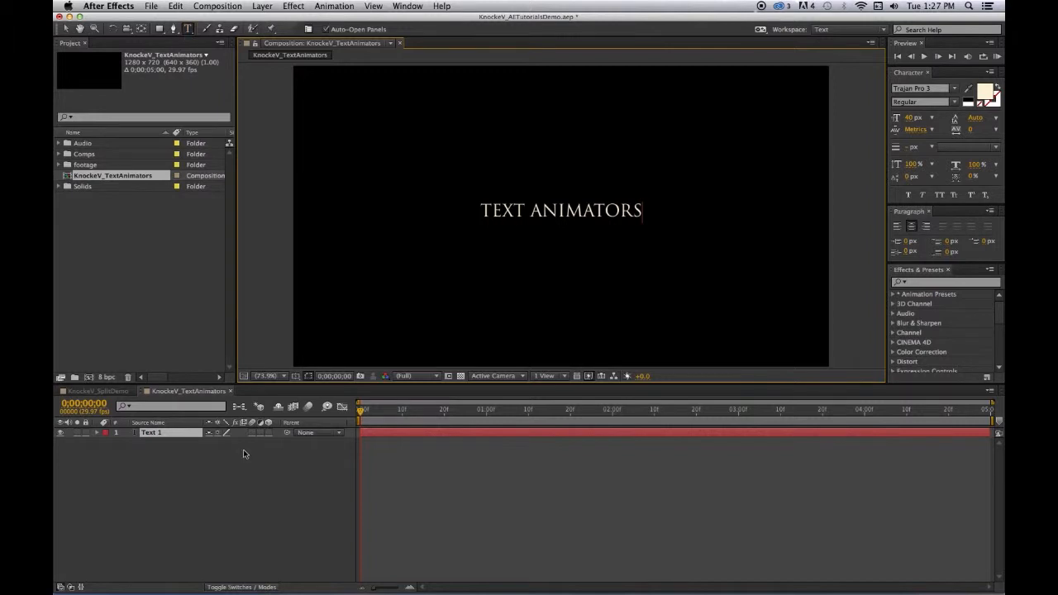
click(226, 470)
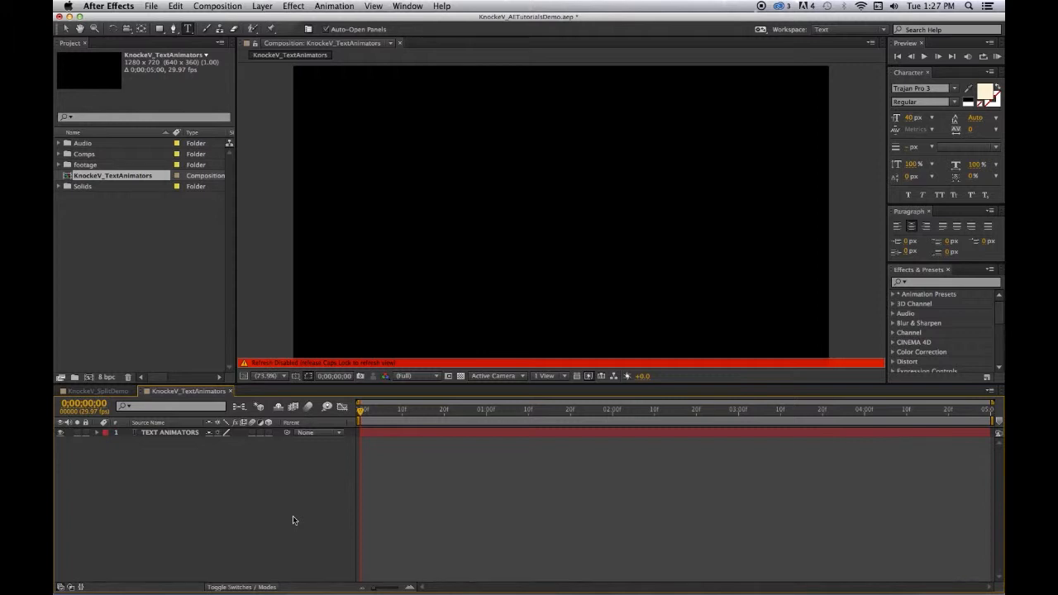
key(Caps_Lock)
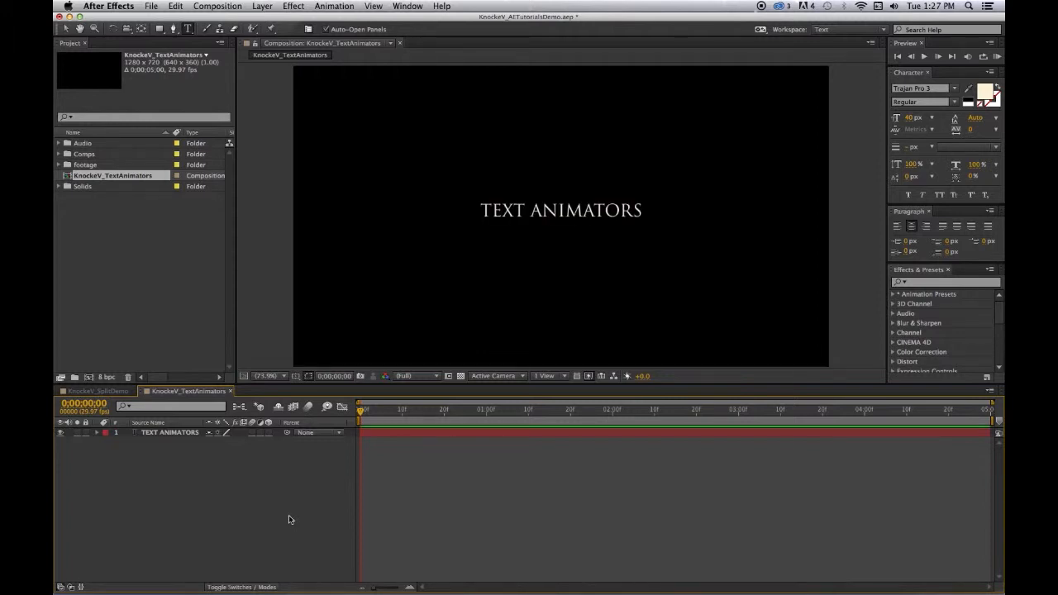
Set the font of the whole TEXT ANIMATORS title to Helvetica Neue Bold
double_click(584, 214)
click(586, 214)
triple_click(581, 214)
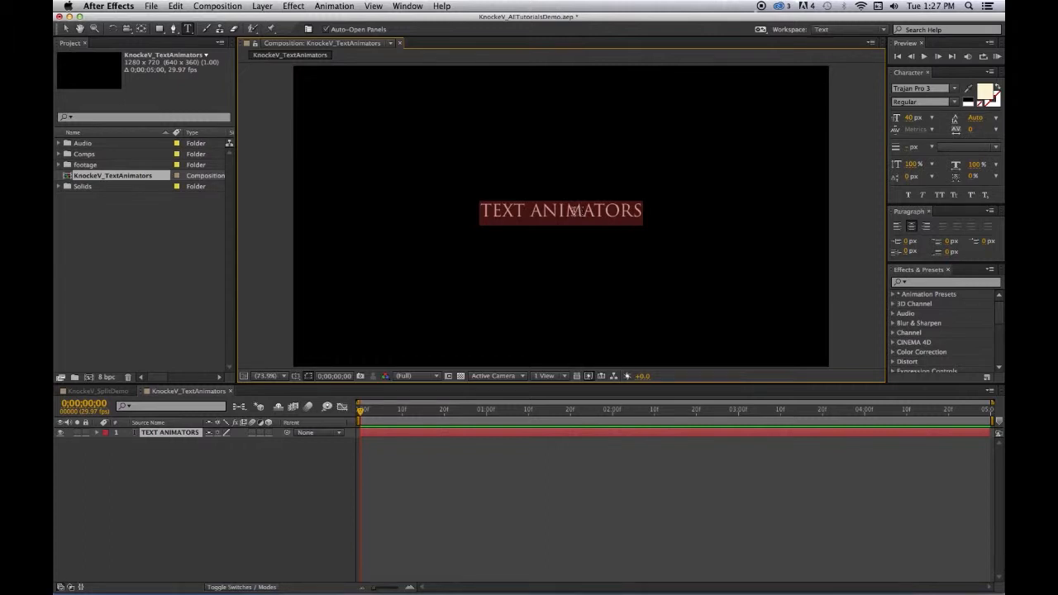
click(953, 91)
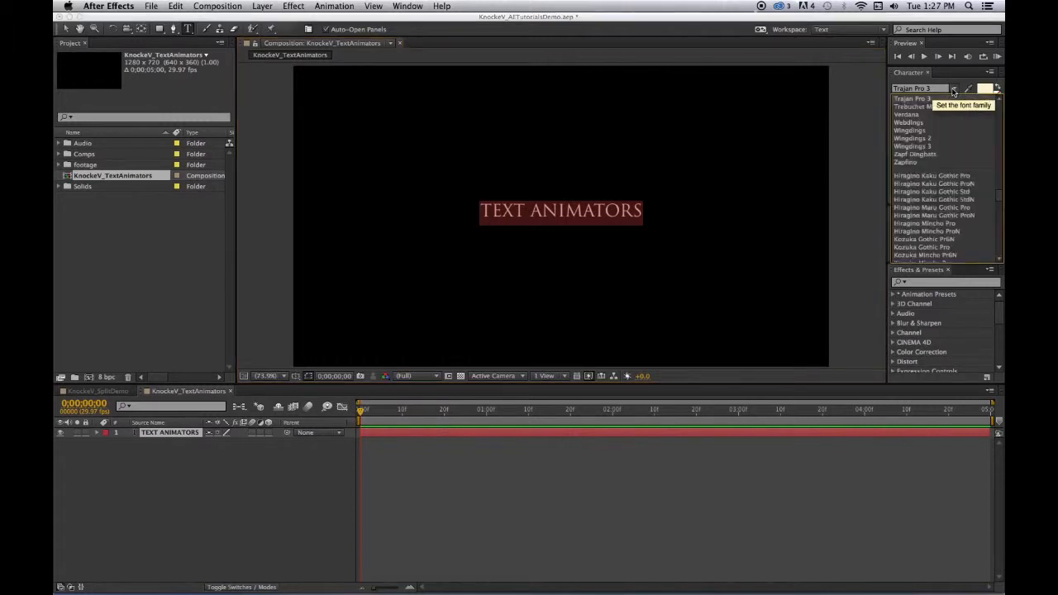
click(999, 136)
click(998, 136)
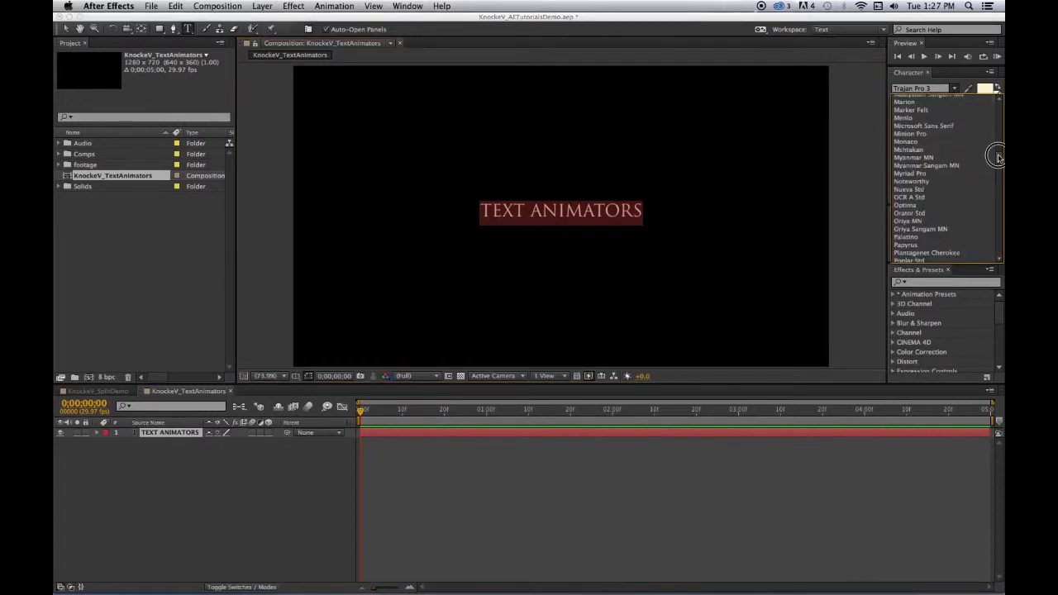
click(998, 149)
scroll(999, 149, up, 4)
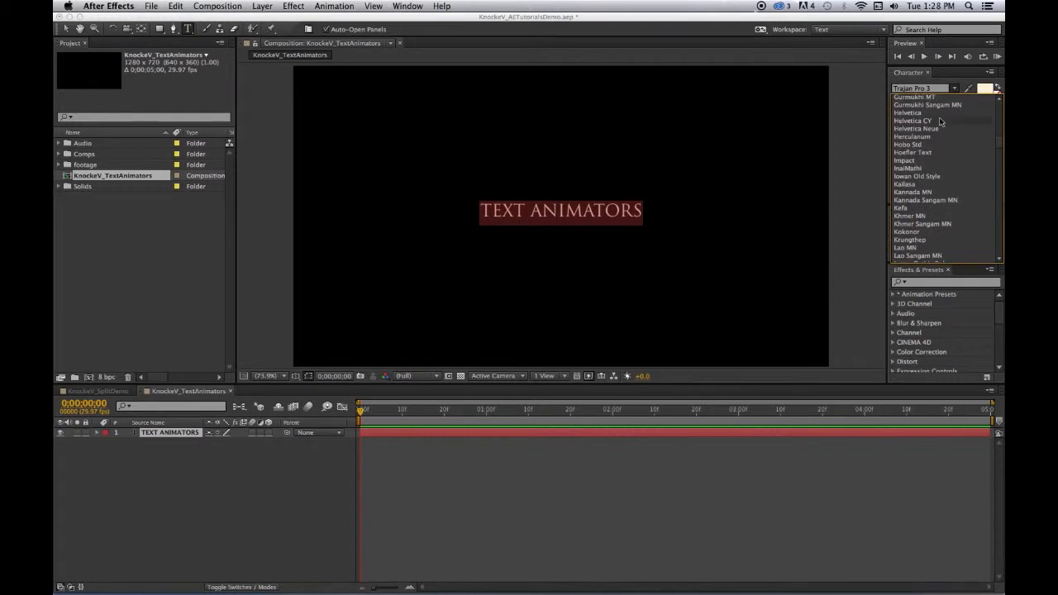
click(916, 129)
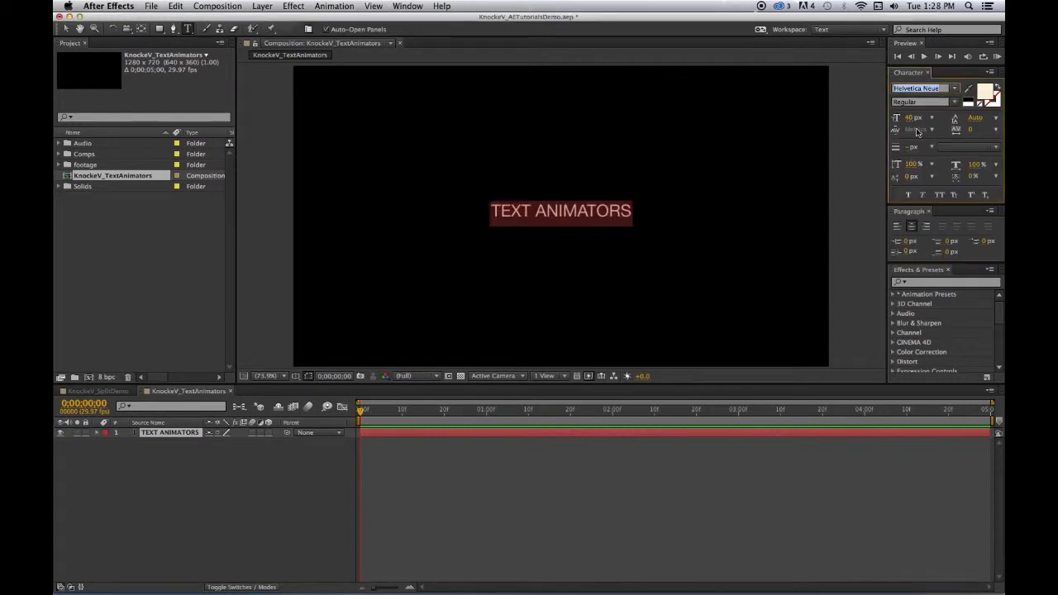
click(955, 103)
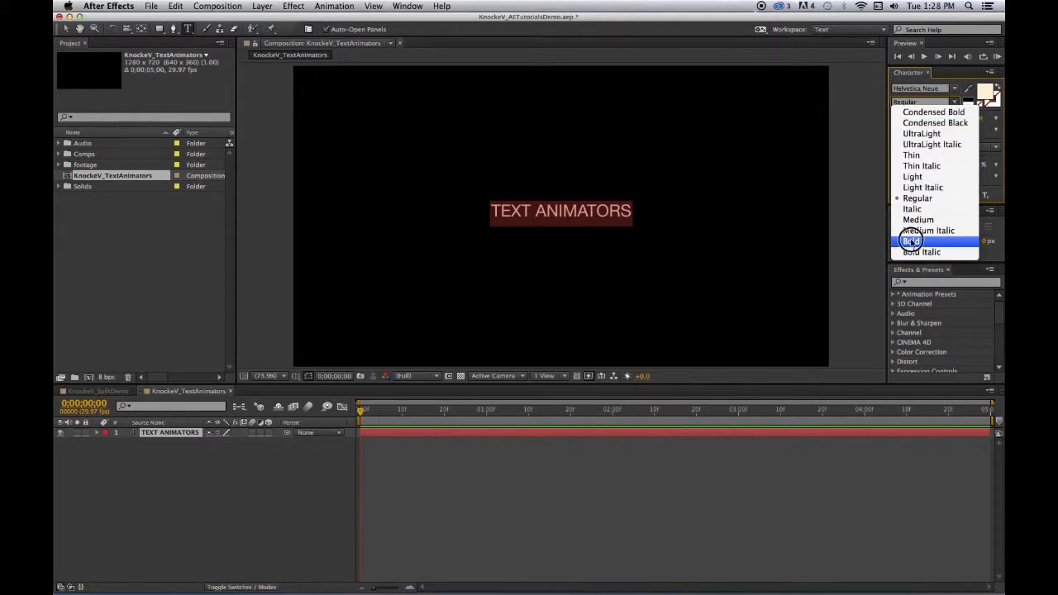
click(911, 242)
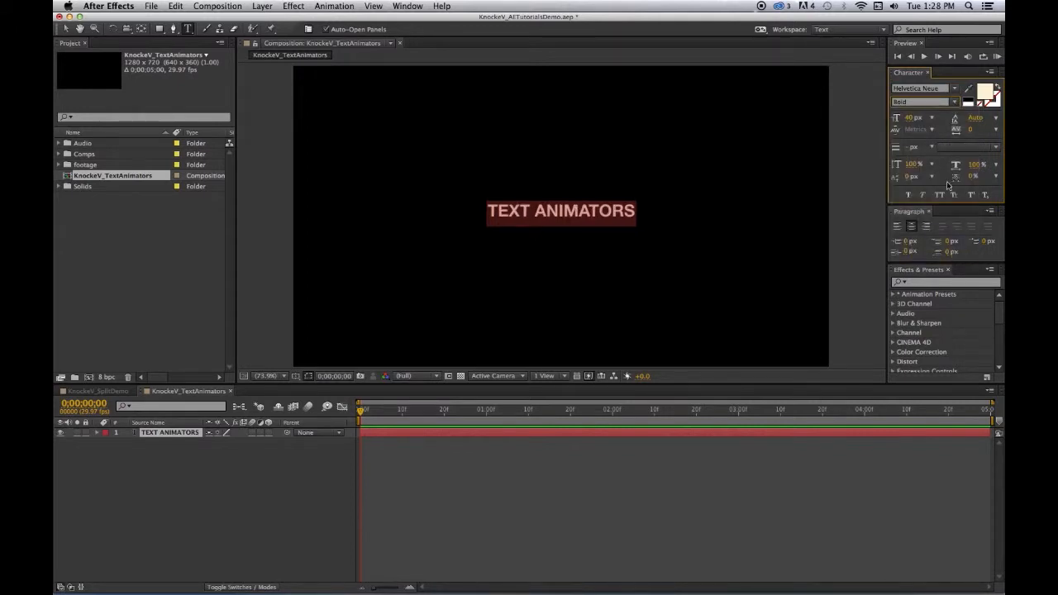
Set the title's fill color to white (FFFFFF) and its font size to 90 px
click(984, 94)
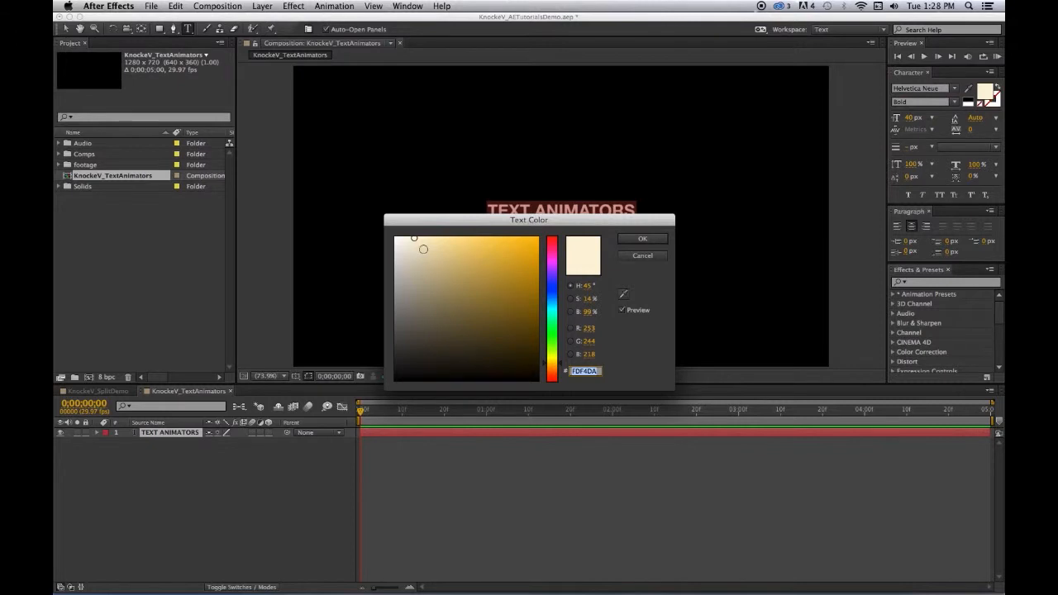
click(394, 237)
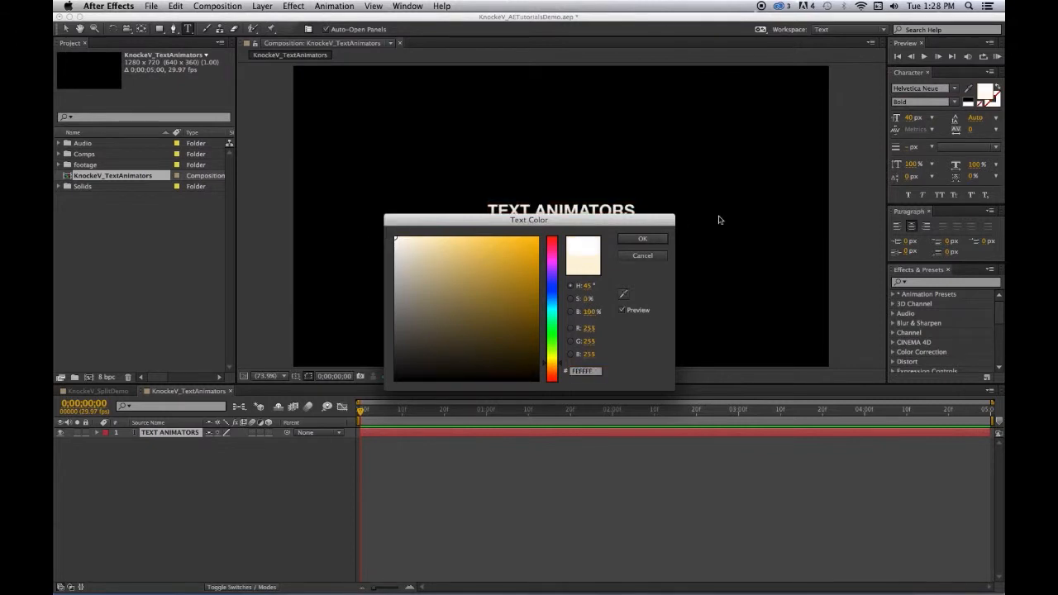
click(638, 239)
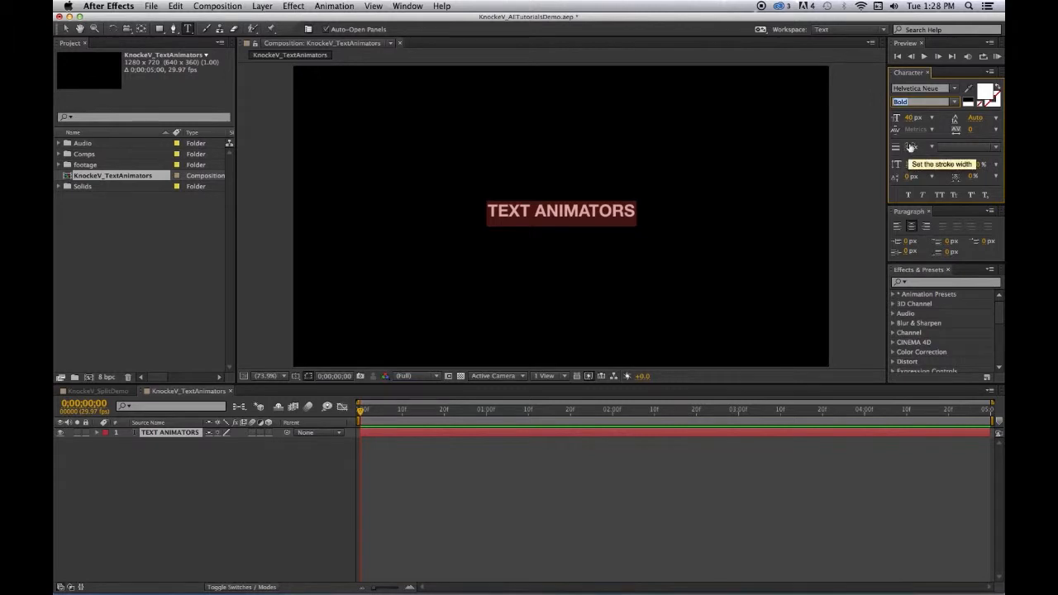
click(911, 118)
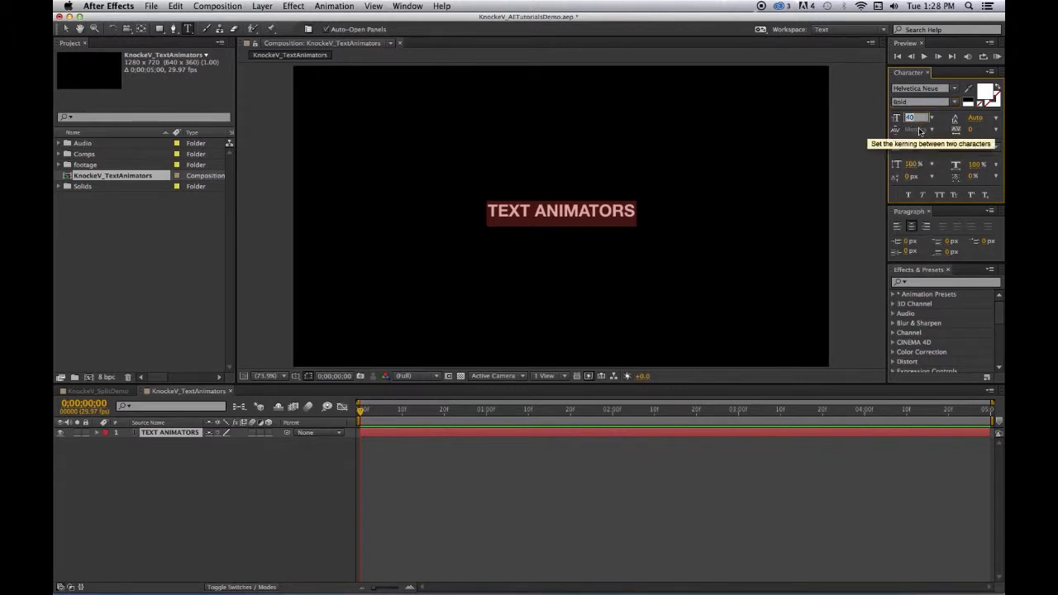
text(90)
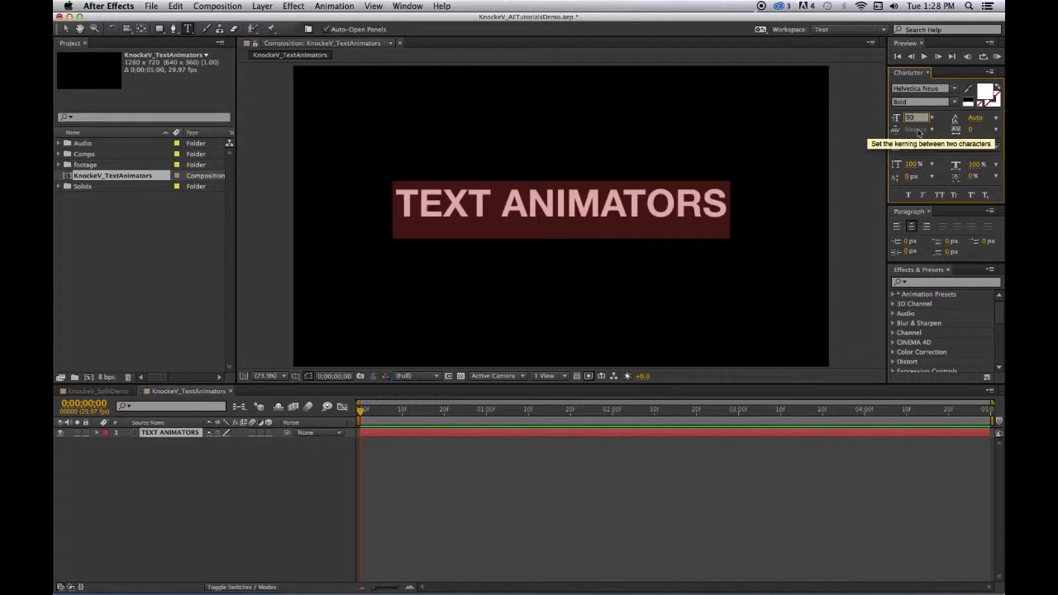
key(Return)
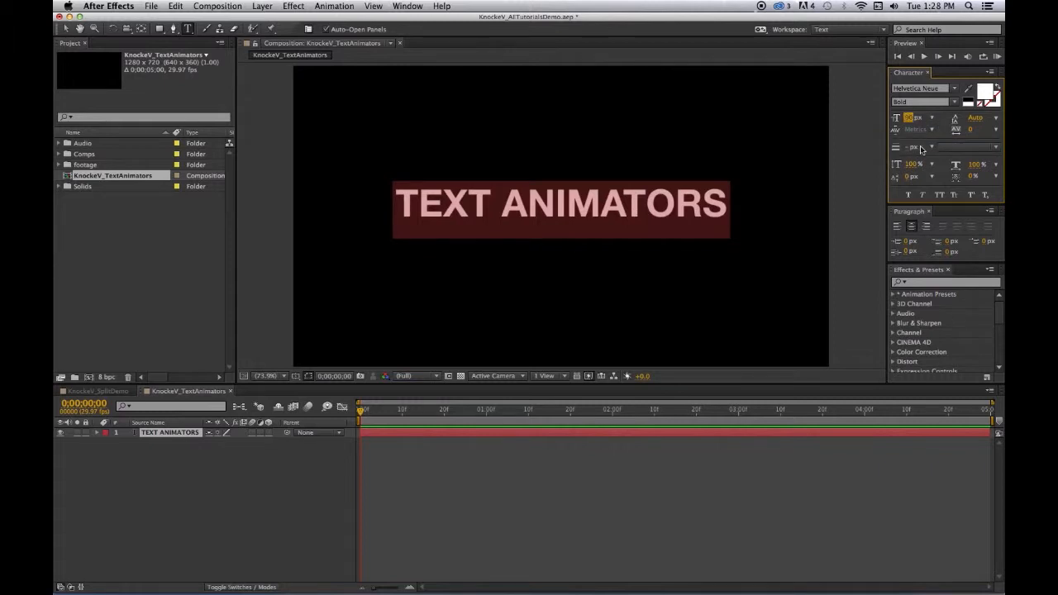
Try left and right alignment on the title, and return it to centre alignment
click(920, 232)
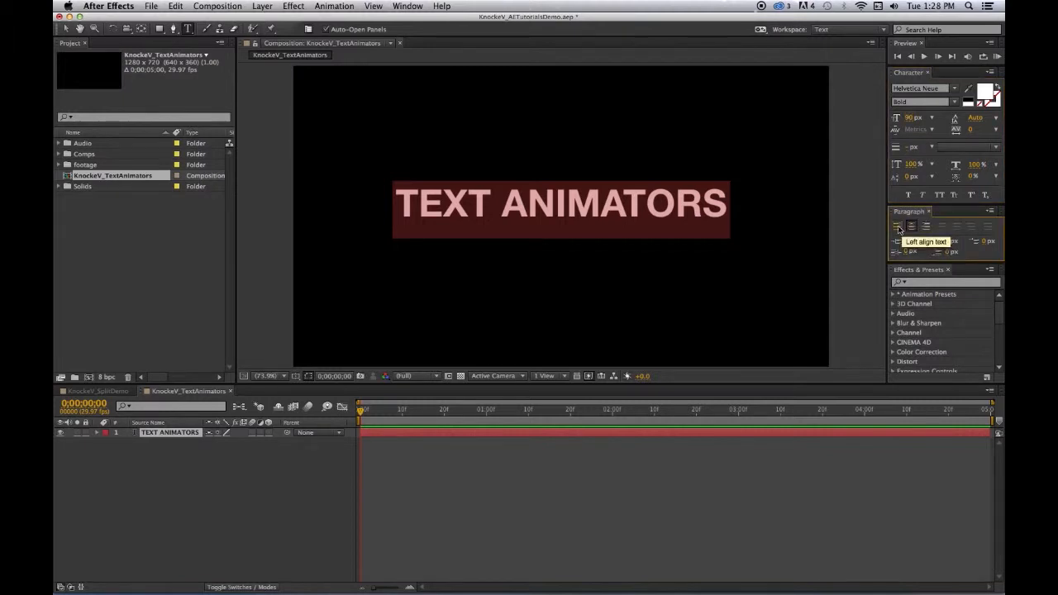
click(898, 229)
click(926, 227)
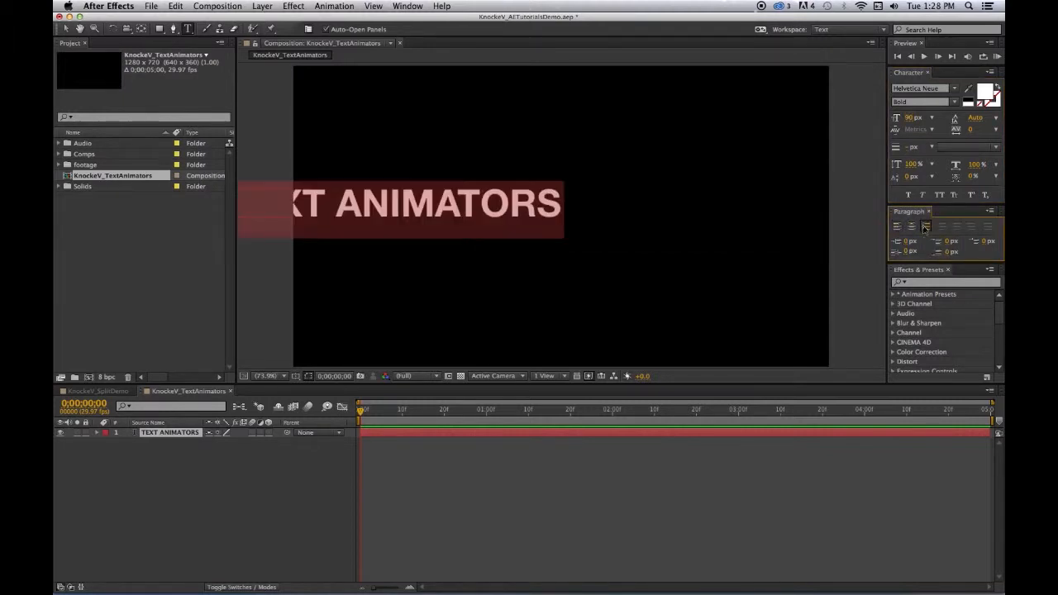
click(913, 229)
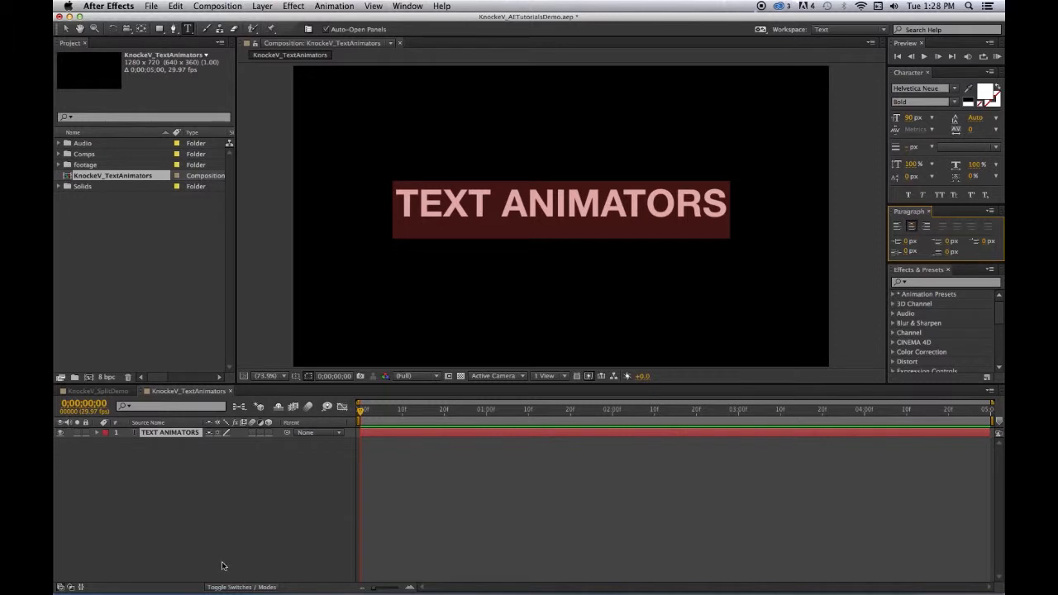
Save the project and select all the text in the TEXT ANIMATORS layer
key(super+s)
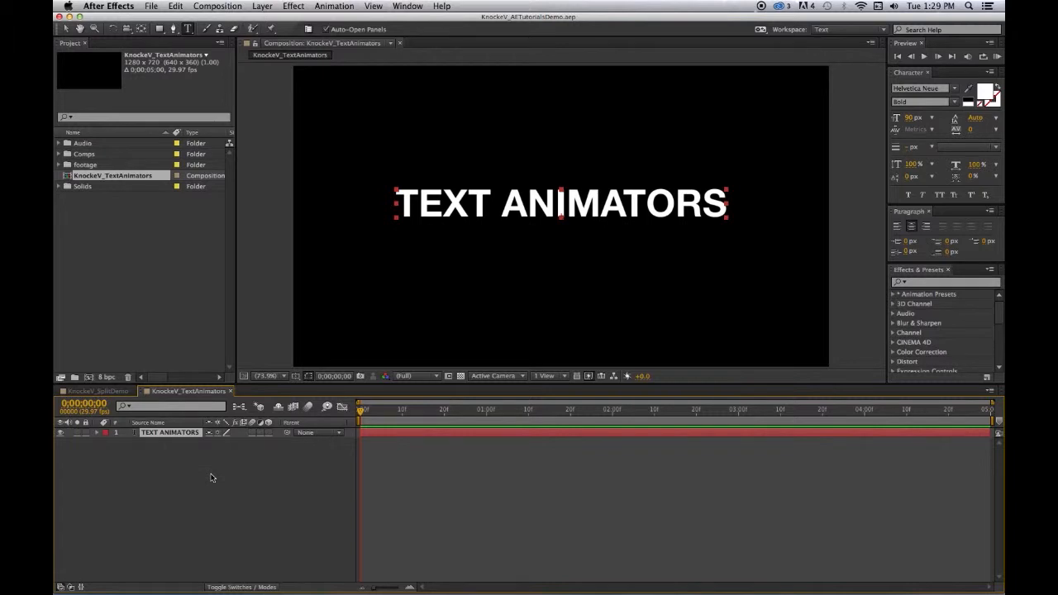
double_click(161, 432)
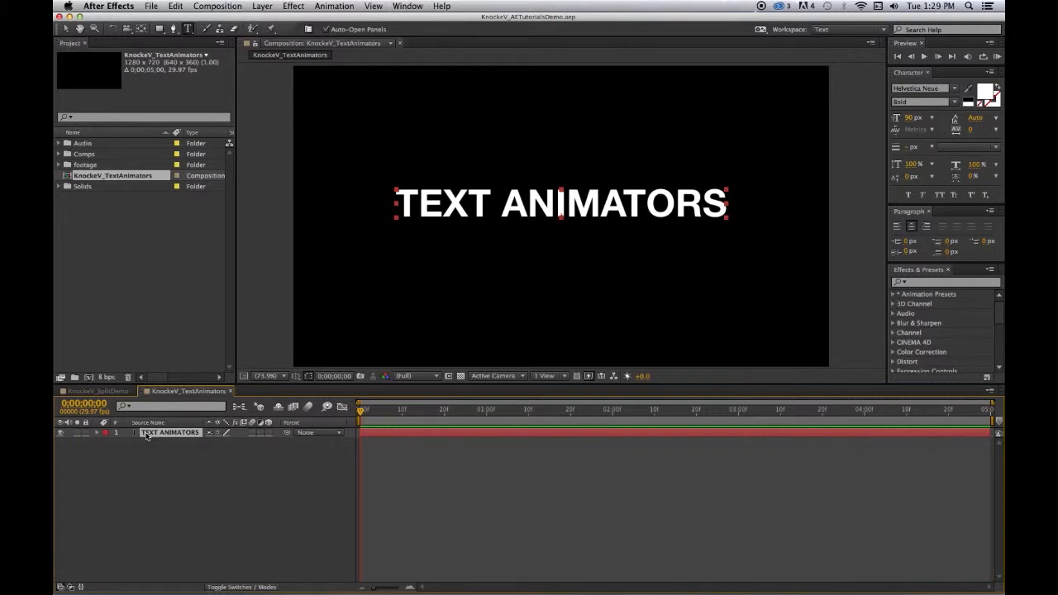
Add a Position text animator to the TEXT ANIMATORS layer
click(185, 476)
click(178, 433)
click(98, 433)
alt+shift+click(124, 453)
click(97, 433)
click(96, 433)
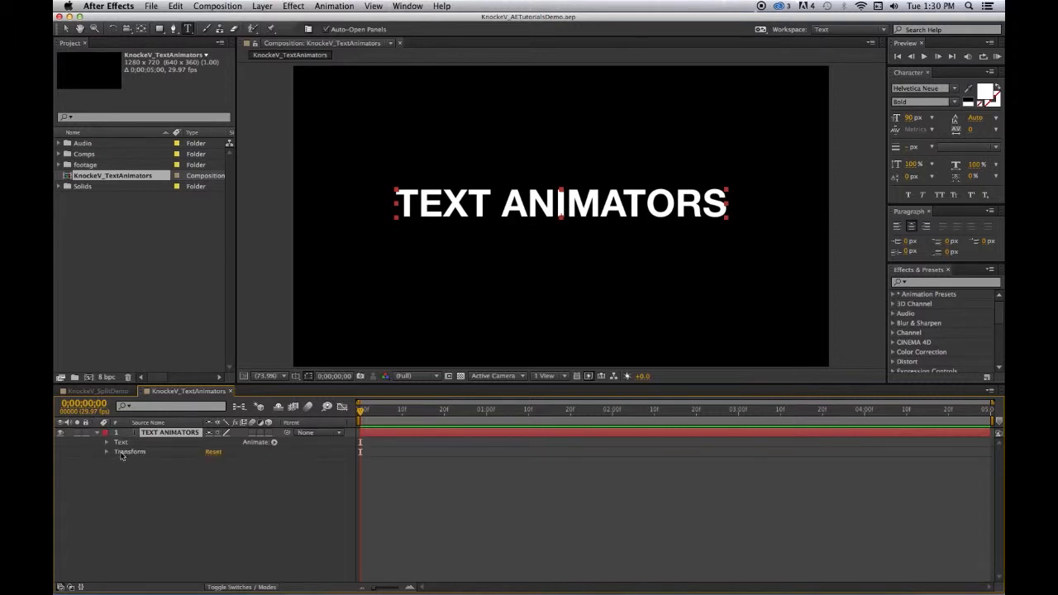
alt+shift+click(124, 453)
click(275, 443)
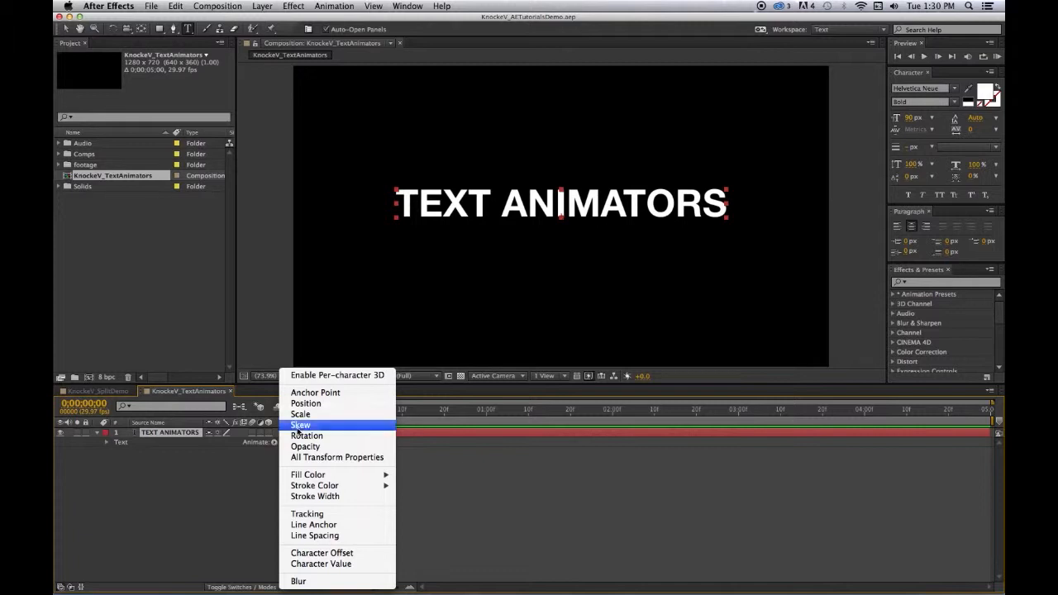
click(306, 403)
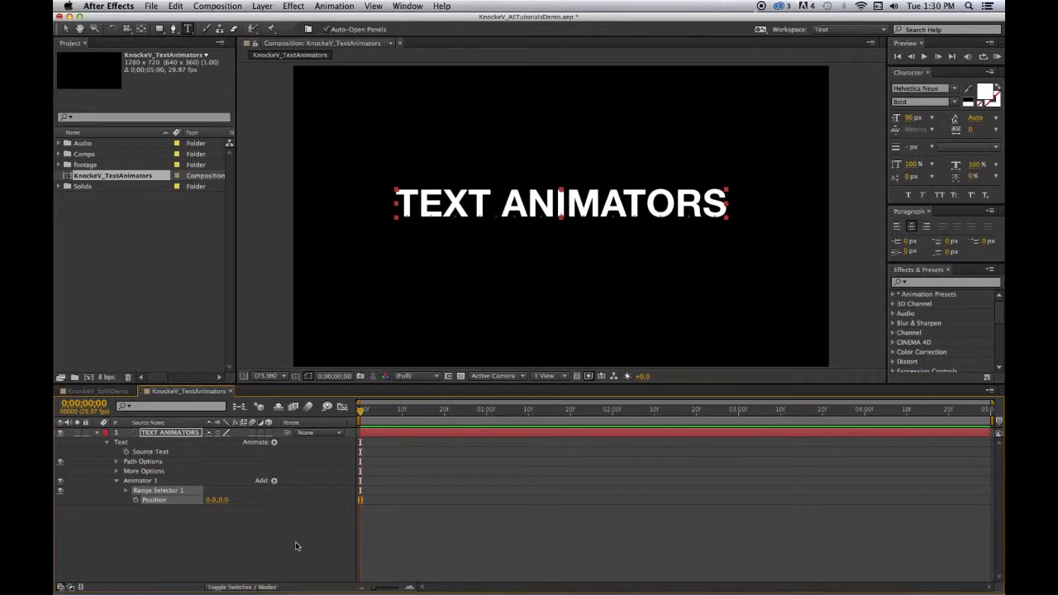
Expand Range Selector 1 and set the animator's Position to 0.0, 300.0
click(127, 491)
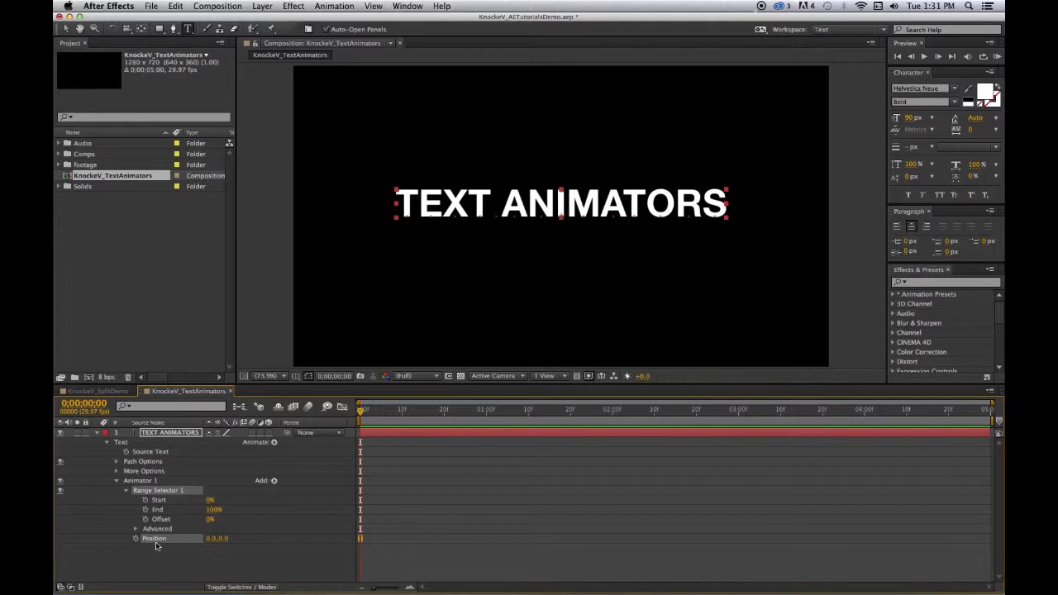
click(222, 540)
drag(221, 545, 390, 546)
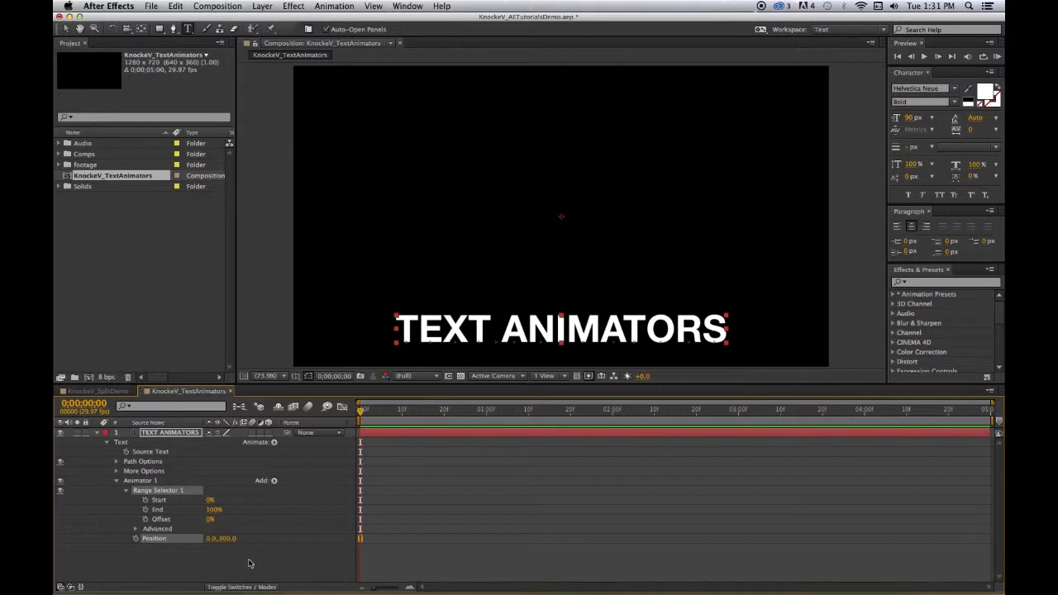
Try Range Selector 1 with Start at 100% and End at 0%, and restore them to 0% and 100%
click(208, 502)
drag(208, 501, 285, 501)
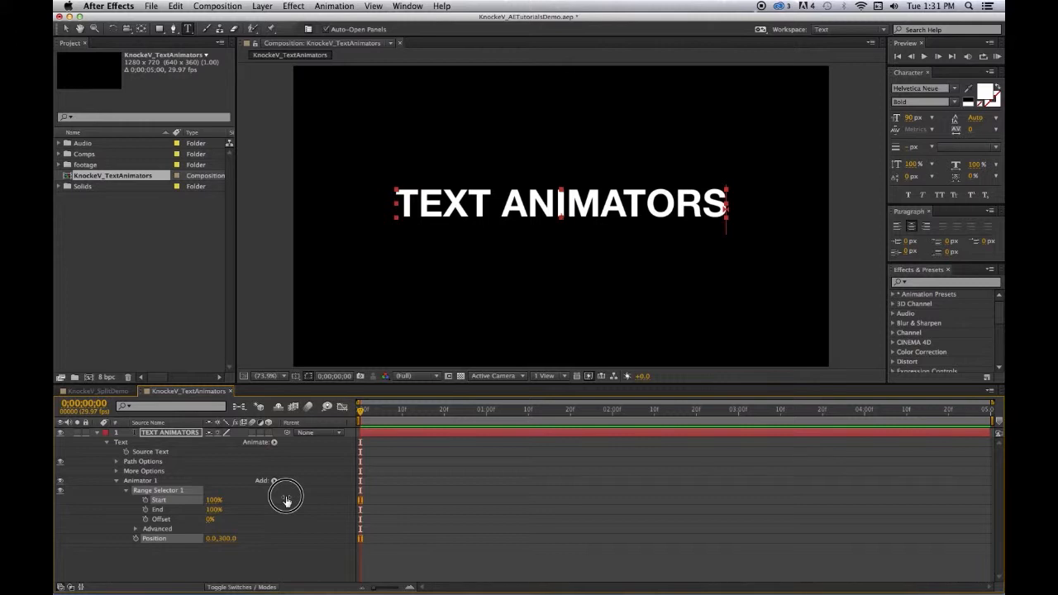
click(285, 500)
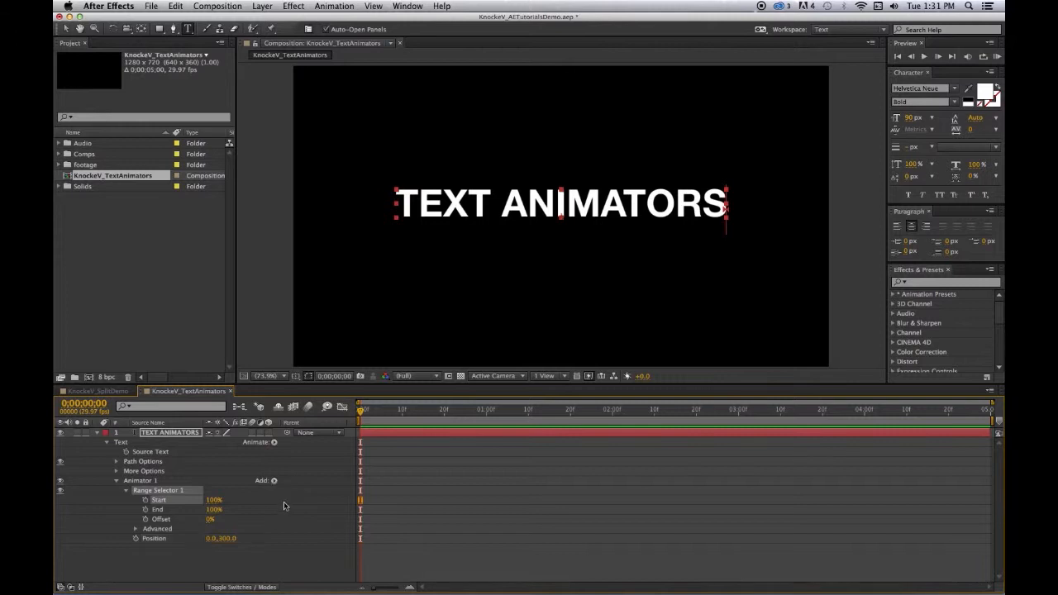
drag(211, 509, 112, 504)
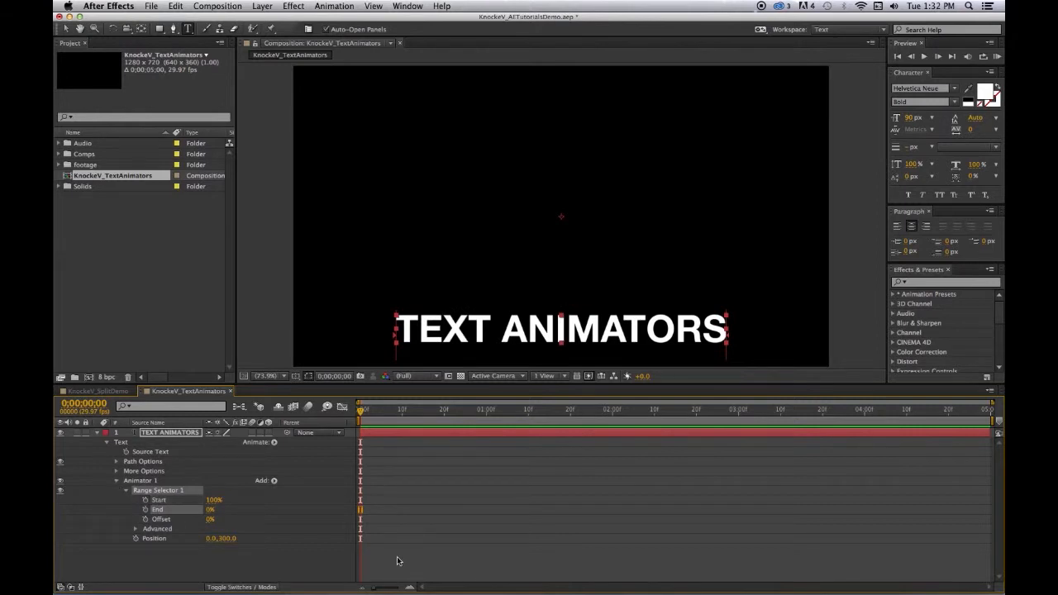
click(214, 501)
text(0)
click(211, 510)
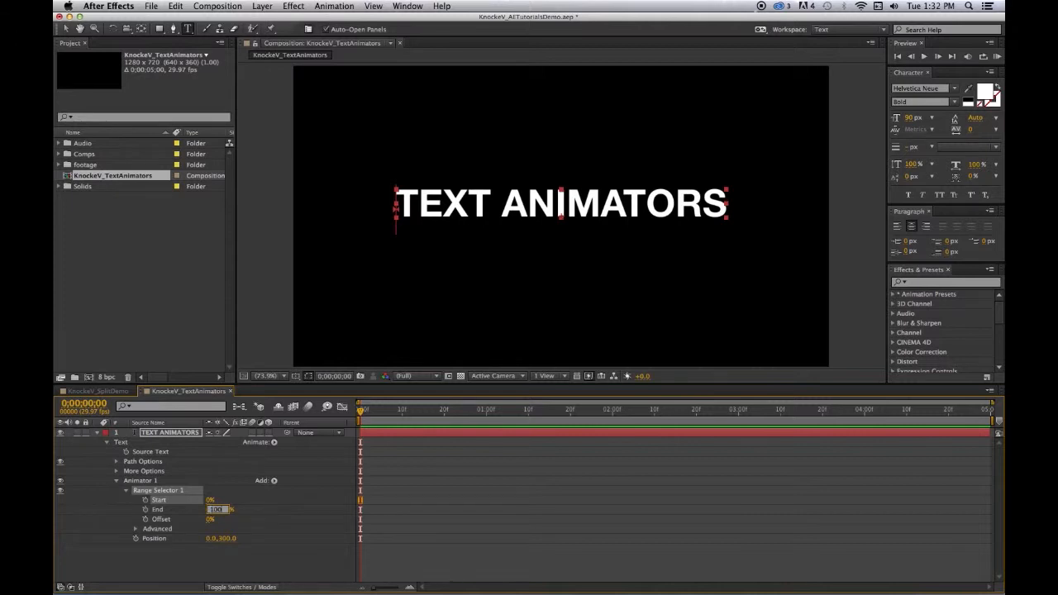
key(Return)
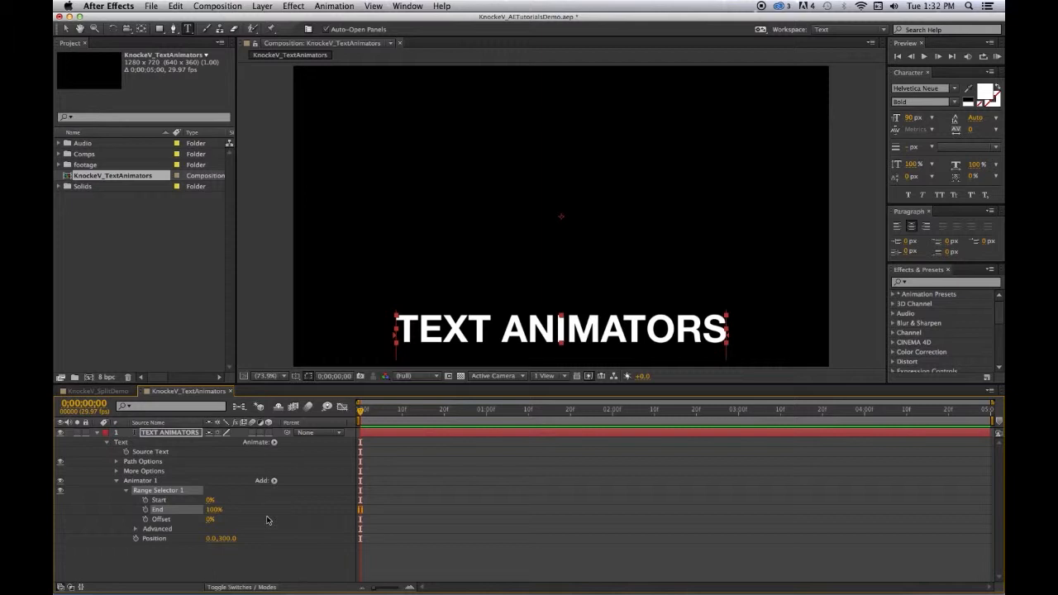
Keyframe the range selector's Start from 0% at 0;00;00;00 to 100% at 0;00;02;15, and save the project
key(super+s)
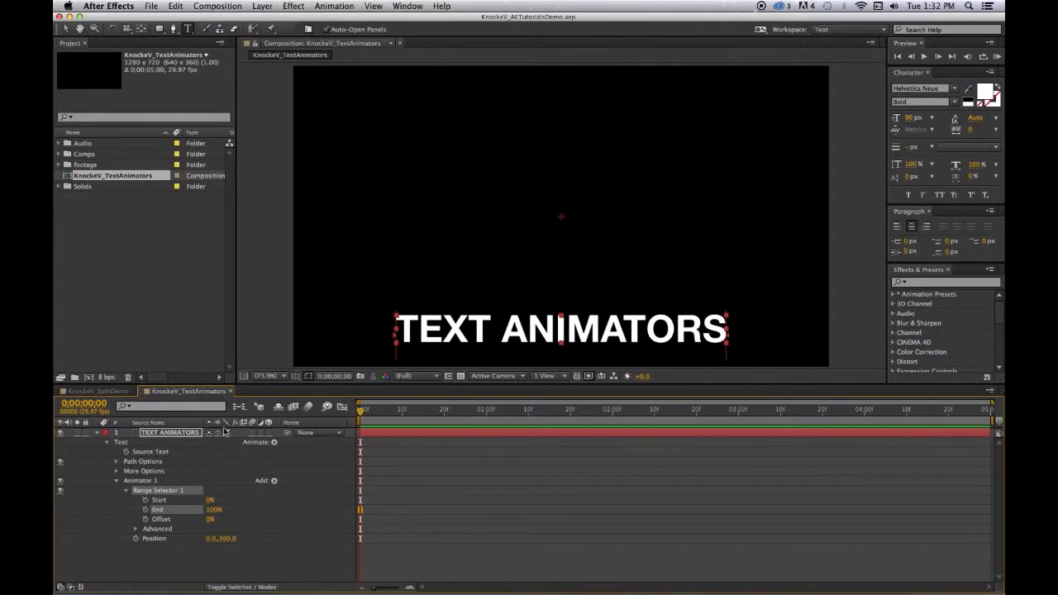
click(144, 500)
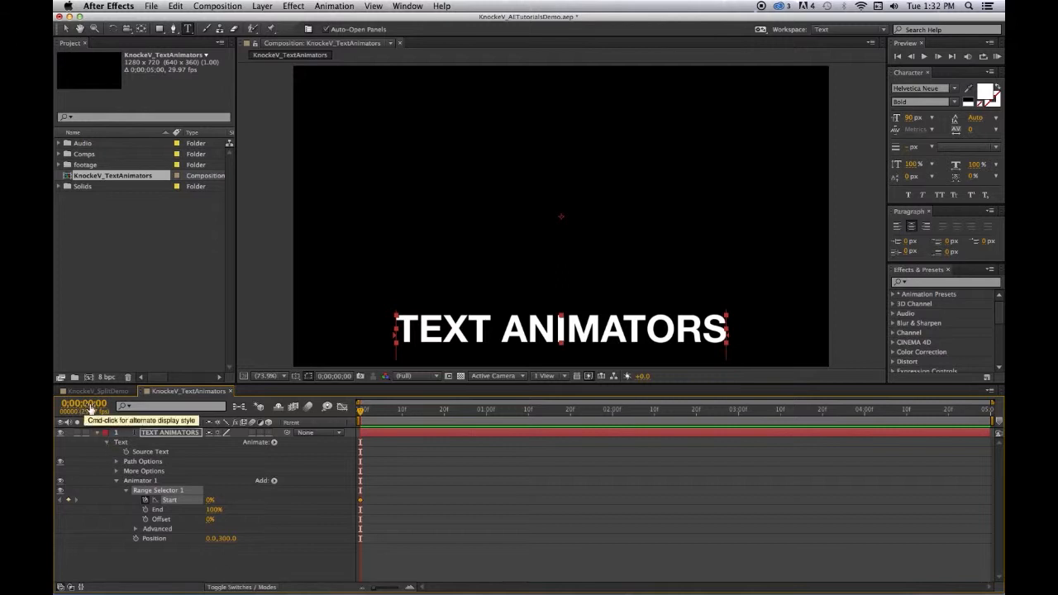
drag(92, 402, 141, 413)
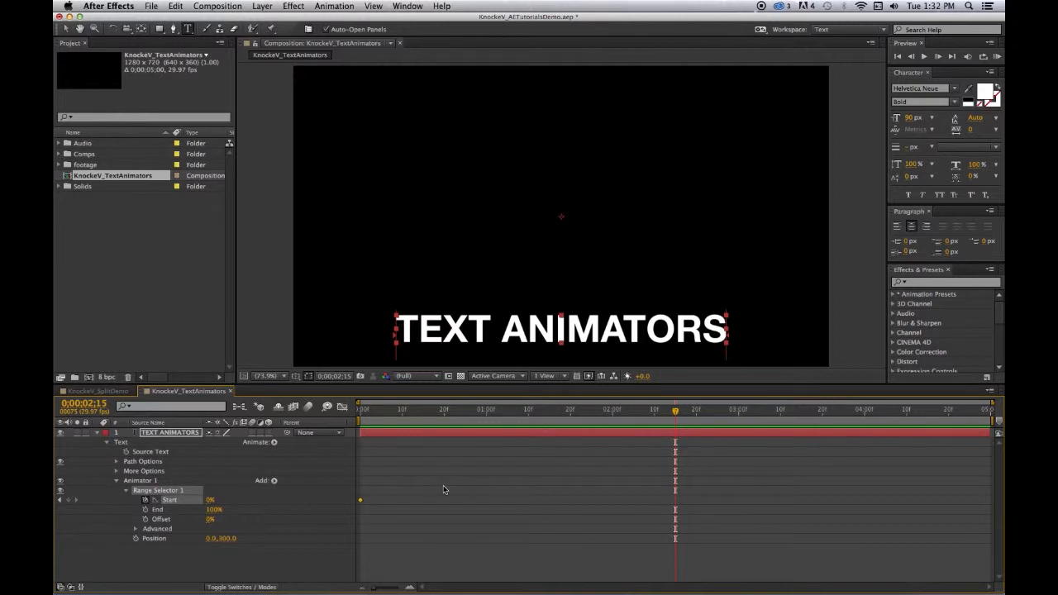
drag(207, 504, 359, 513)
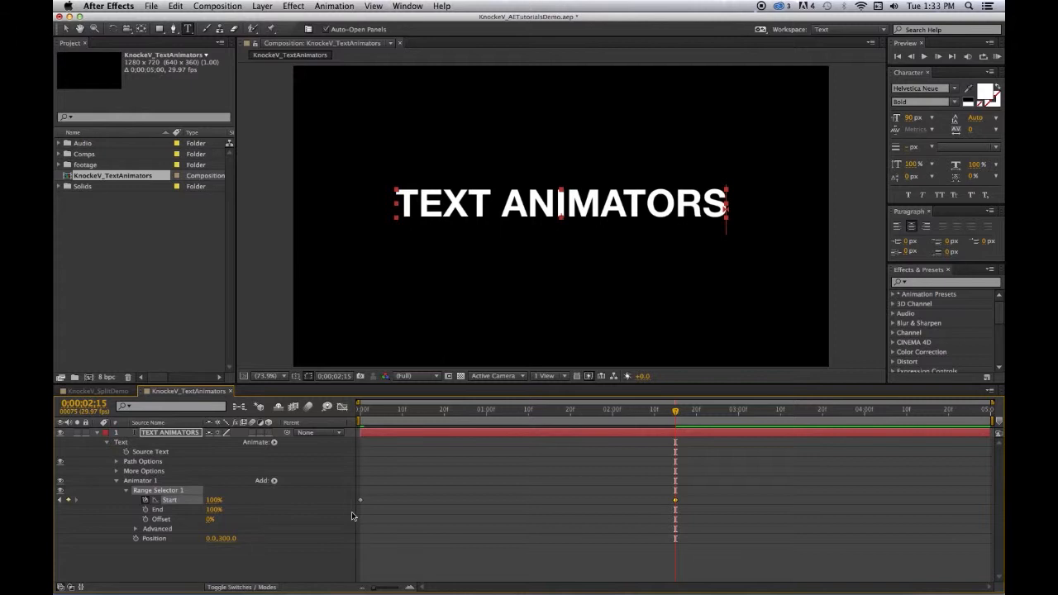
key(super+s)
Preview the letter-by-letter position animation, and return the current time to 0;00;00;00
click(997, 57)
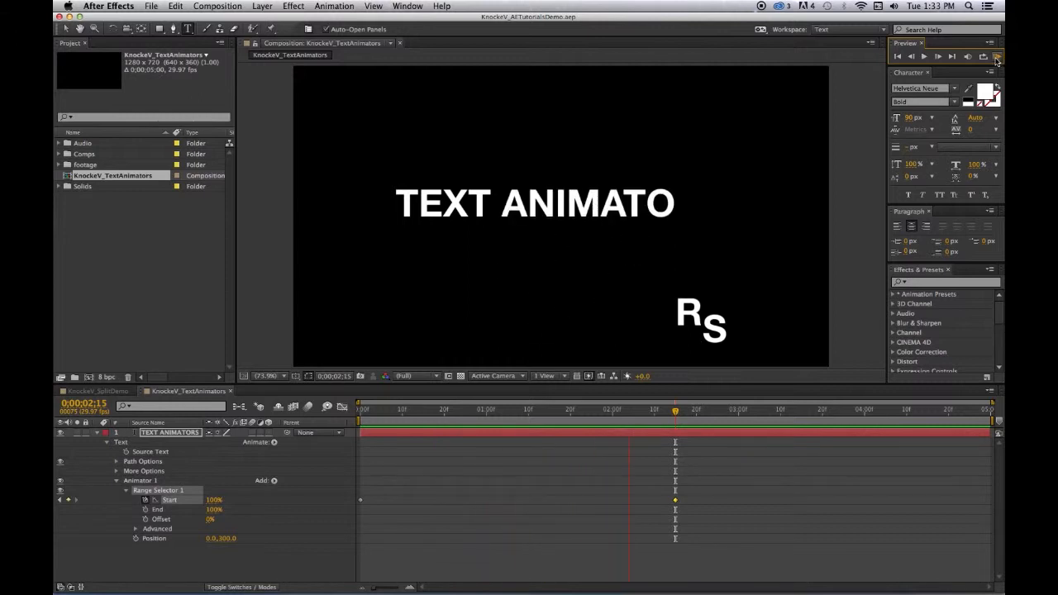
key(space)
drag(656, 413, 369, 412)
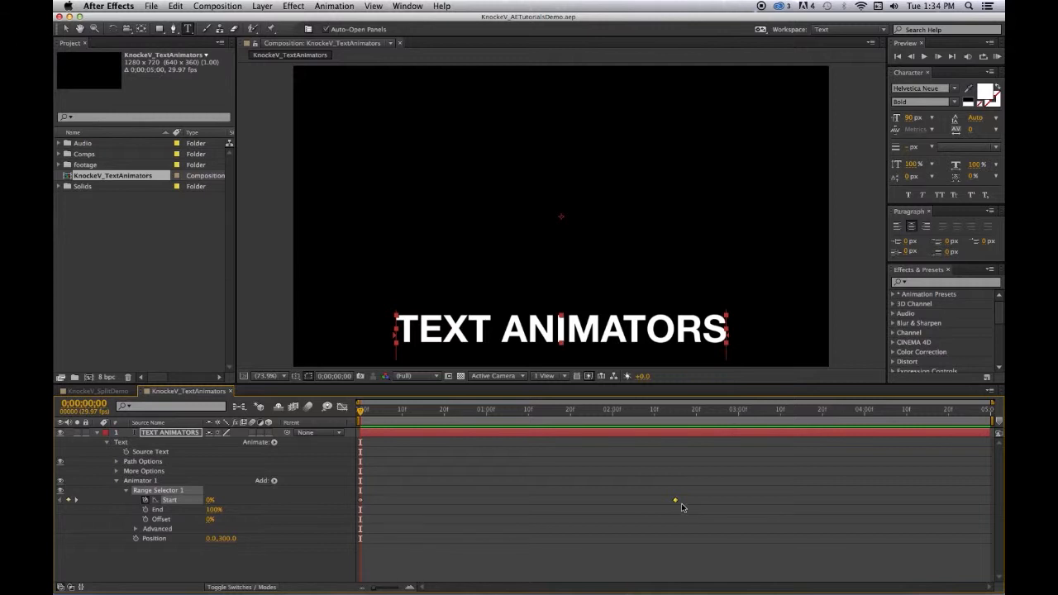
Add a Scale property to Animator 1 and set it to 25%
click(274, 481)
mouse_move(285, 481)
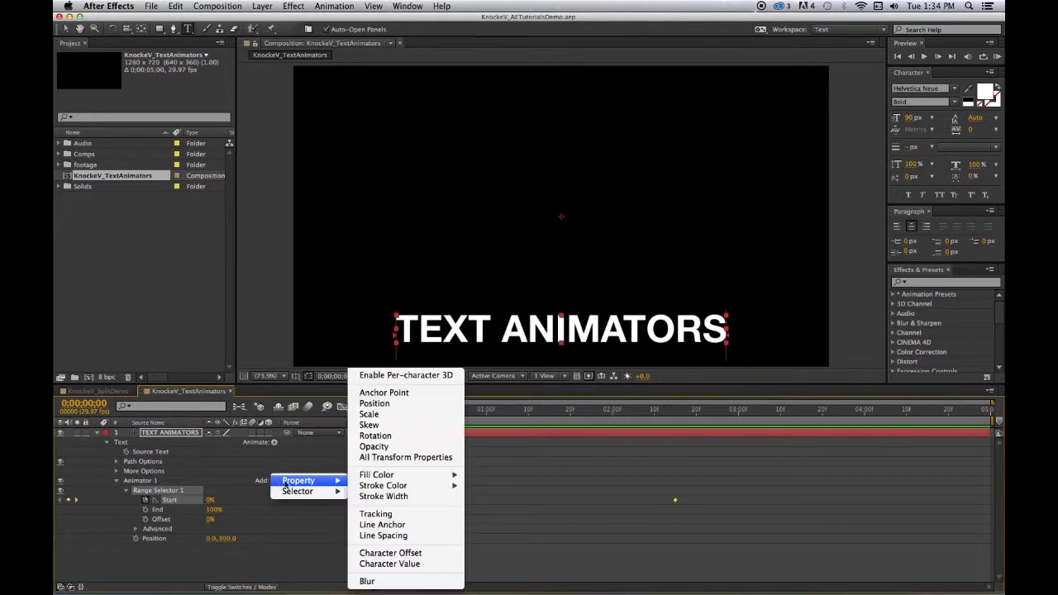
click(379, 414)
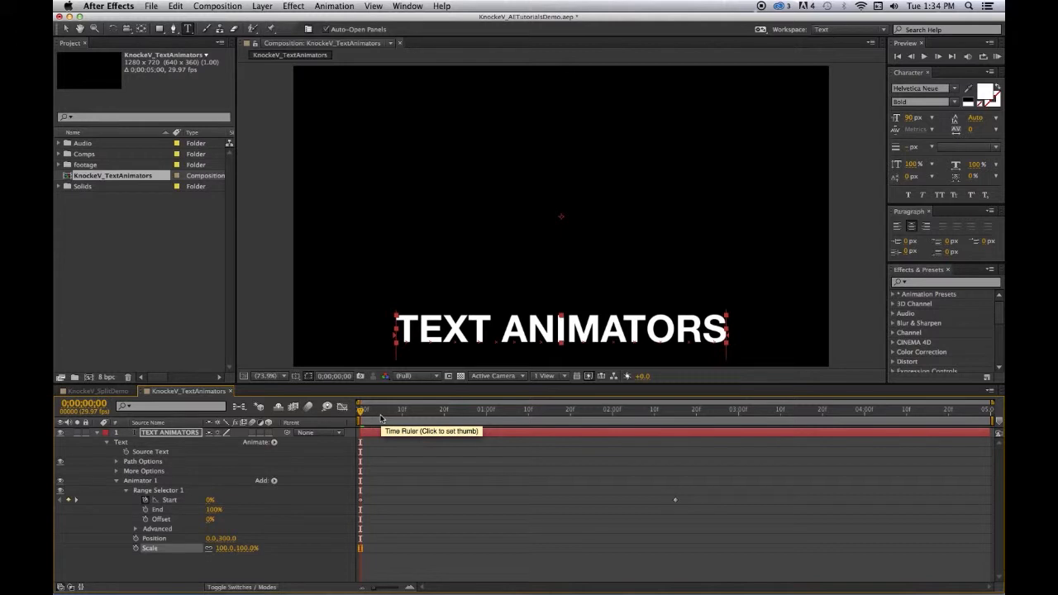
click(223, 548)
text(25)
click(279, 562)
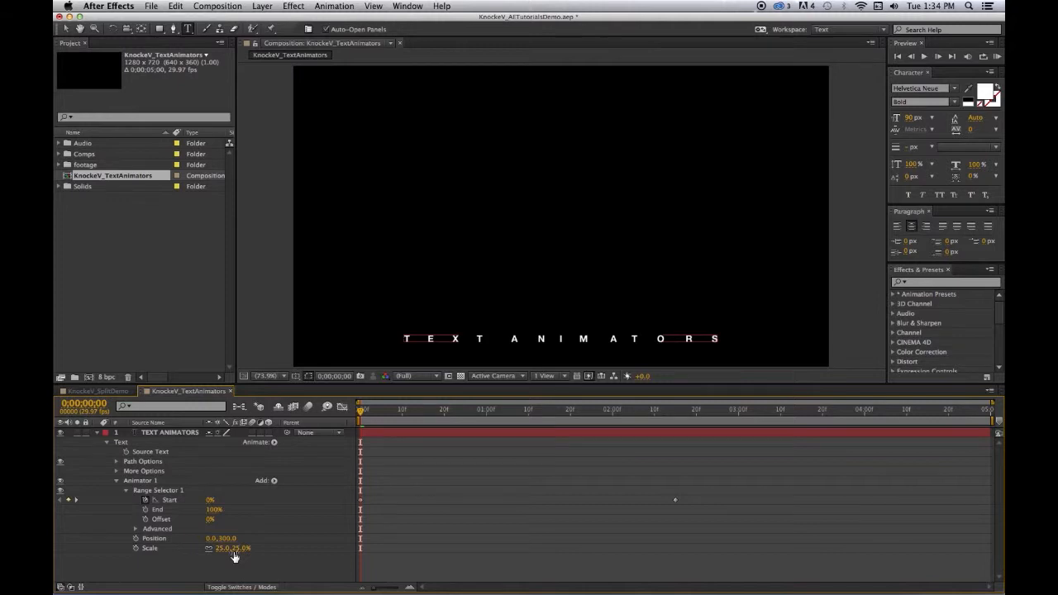
Add a Skew property to Animator 1 and set Skew to 20
click(273, 481)
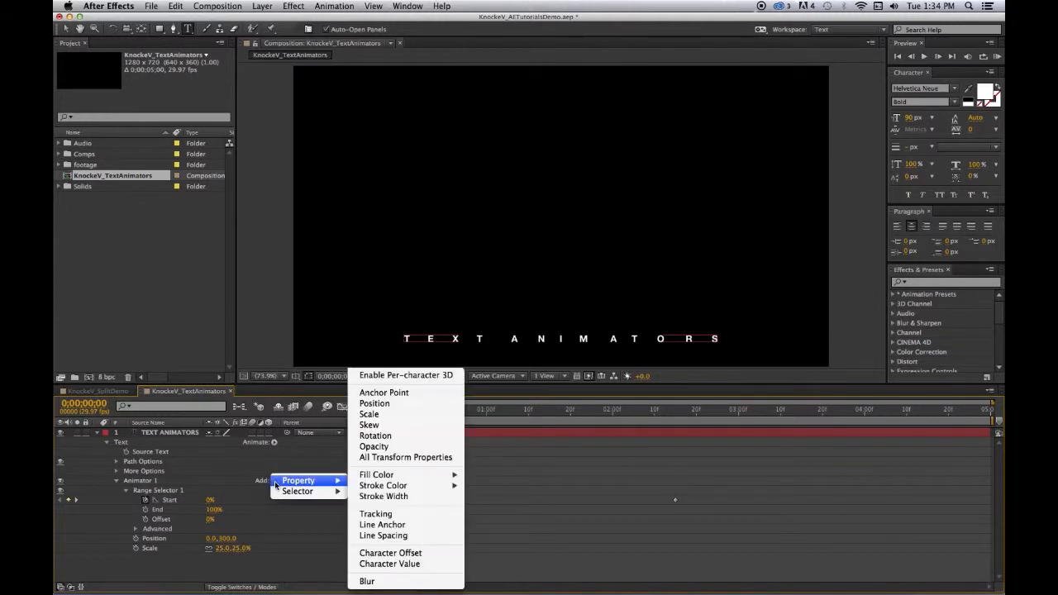
click(369, 425)
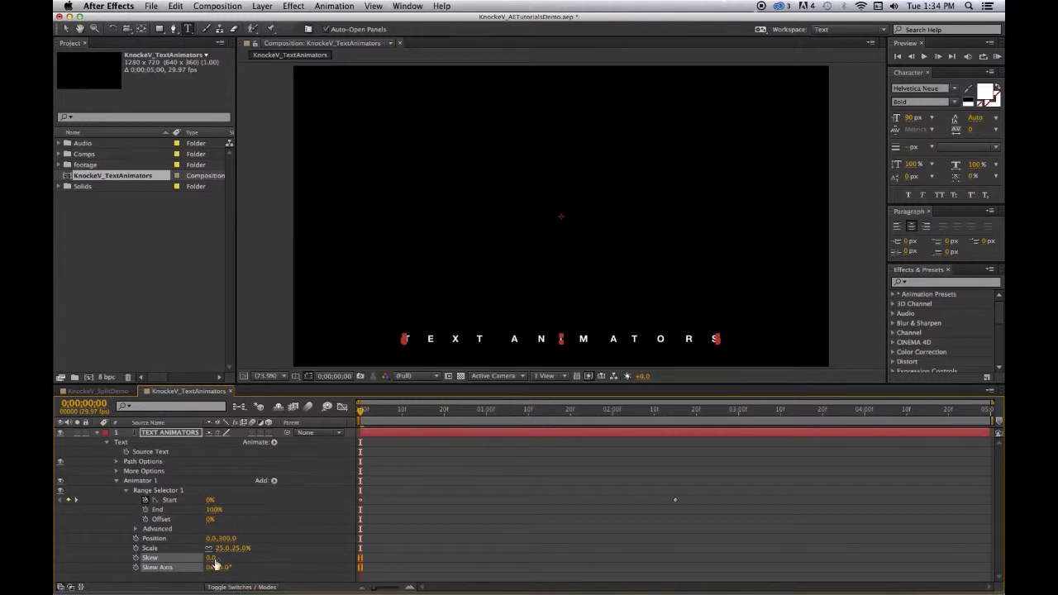
click(212, 560)
text(5)
key(Return)
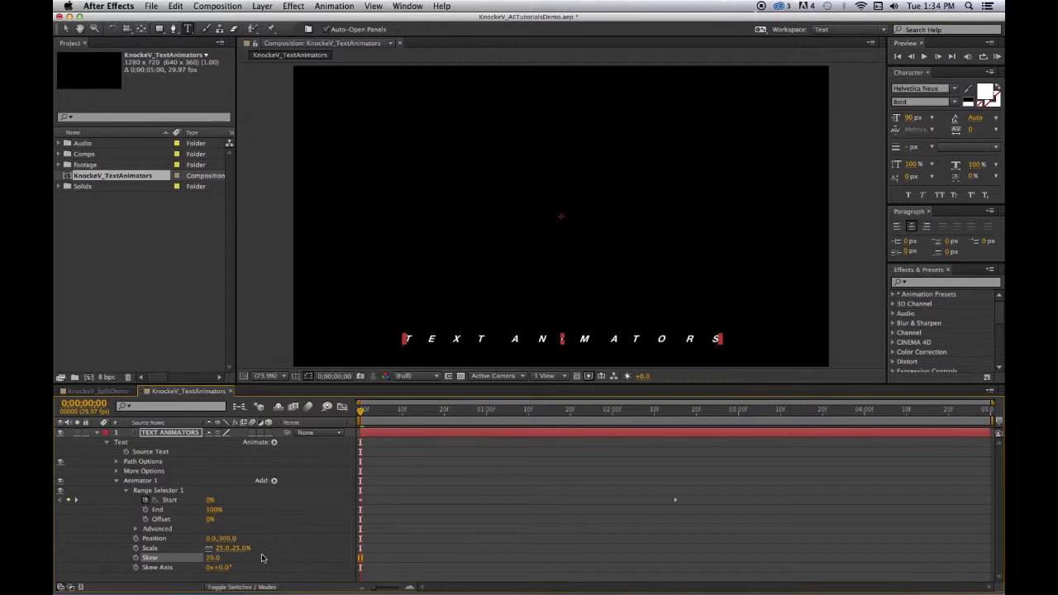
Add an Opacity property to Animator 1 and set it to 25%
click(276, 481)
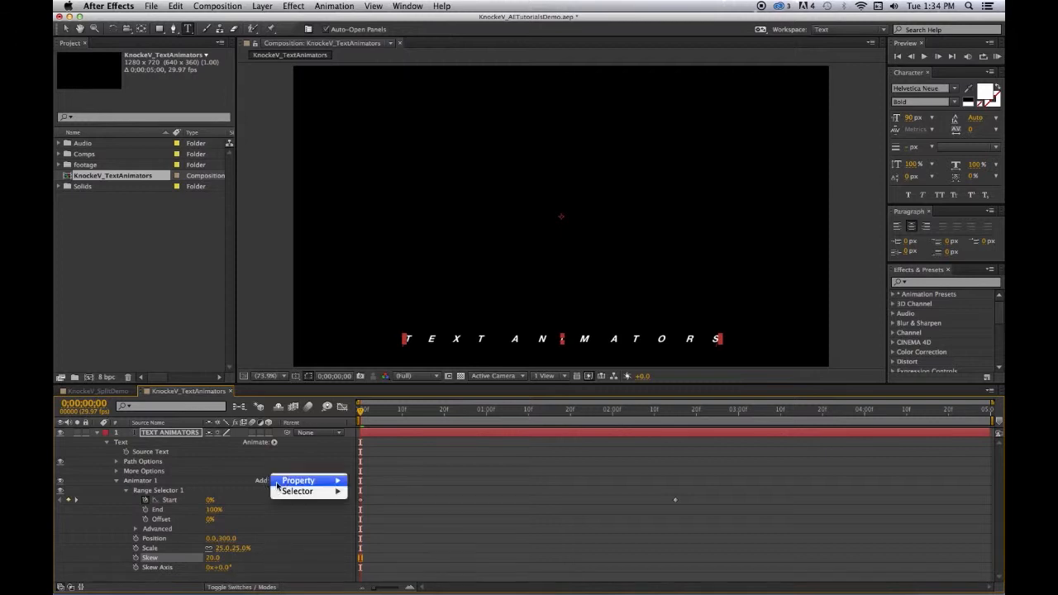
mouse_move(281, 483)
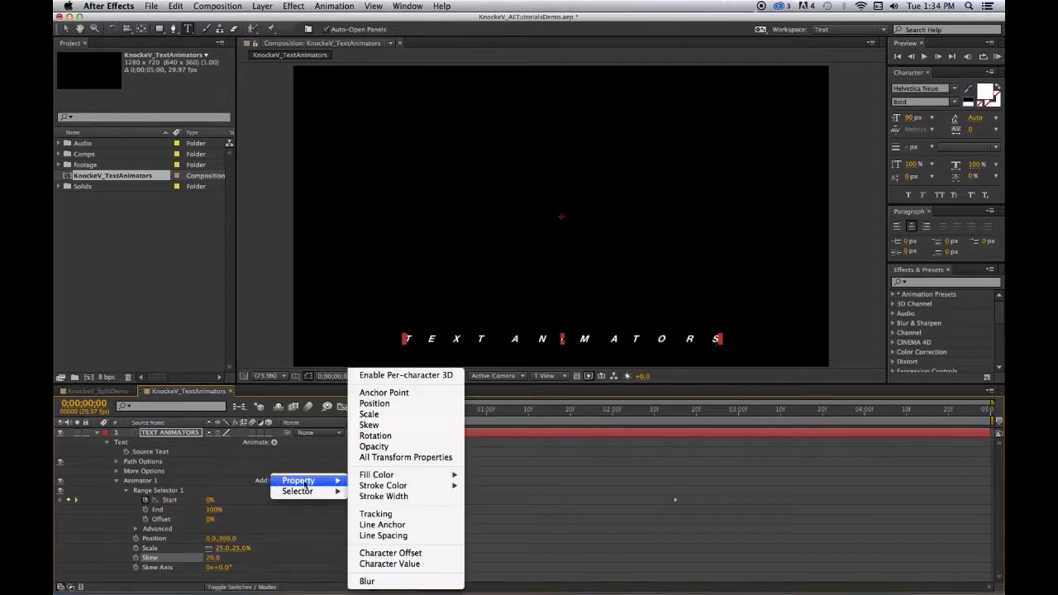
click(378, 447)
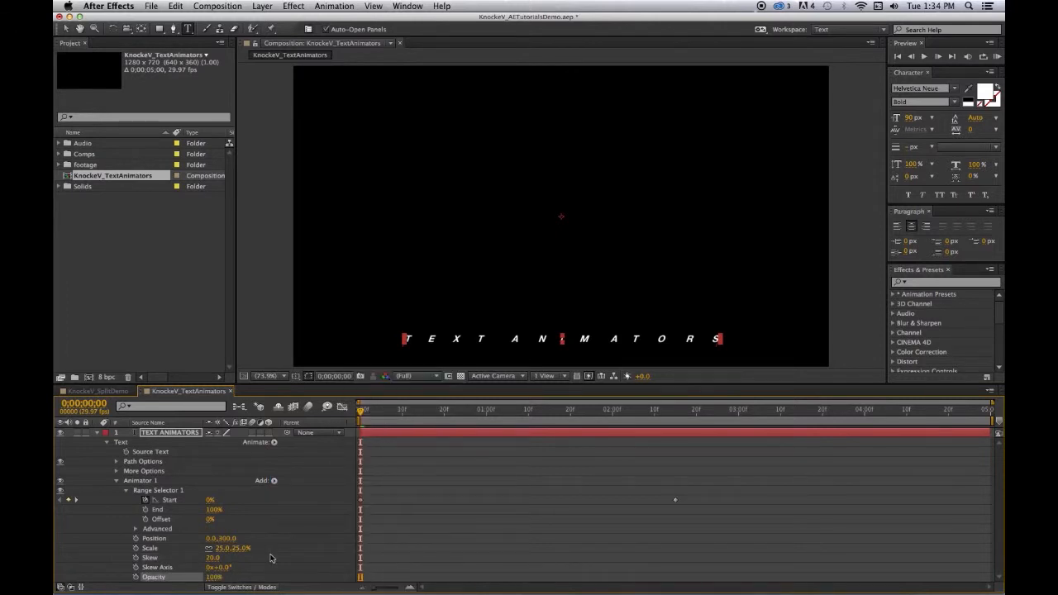
click(213, 577)
text(0)
key(Return)
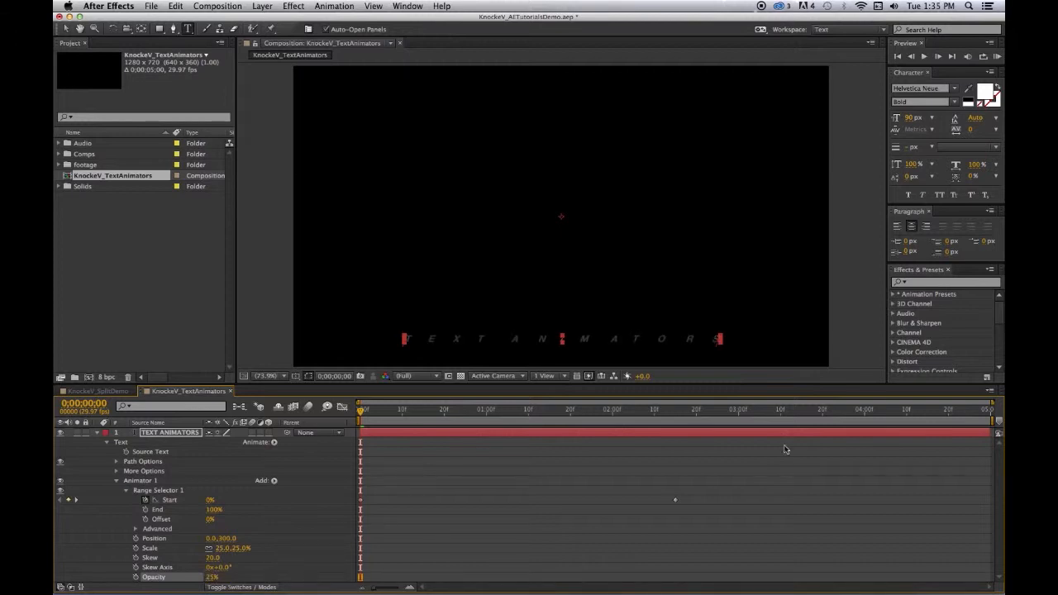
Add a Rotation property to Animator 1, set it to 30°, and save the project
drag(867, 383, 863, 332)
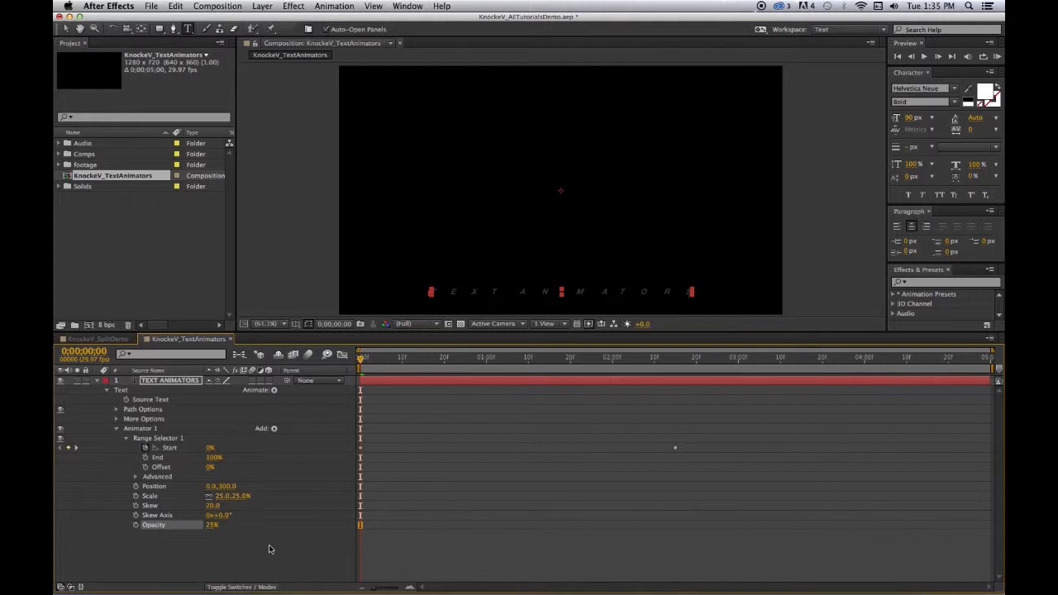
click(273, 429)
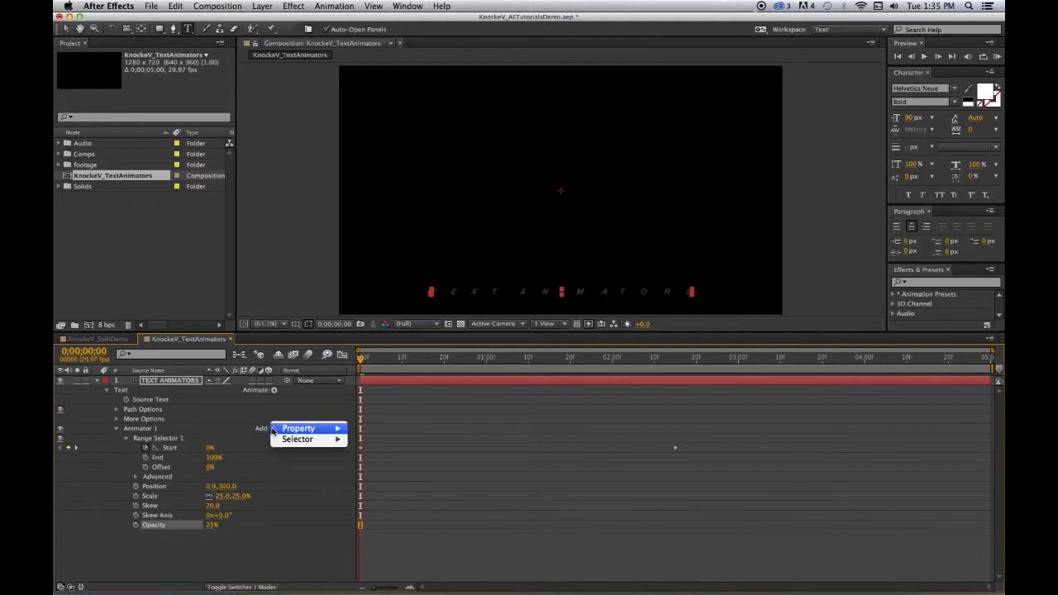
mouse_move(321, 428)
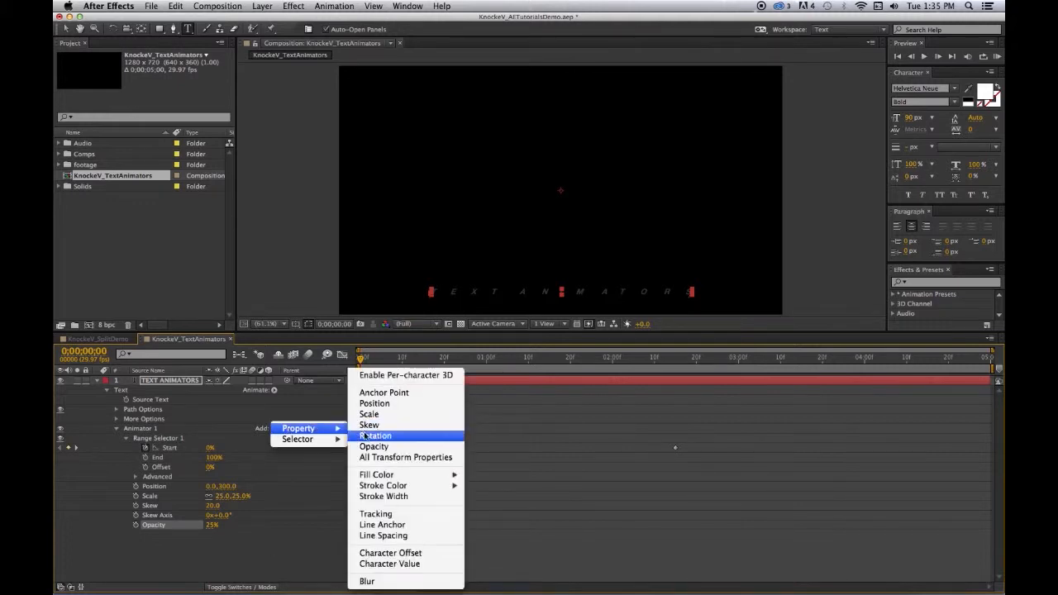
click(367, 436)
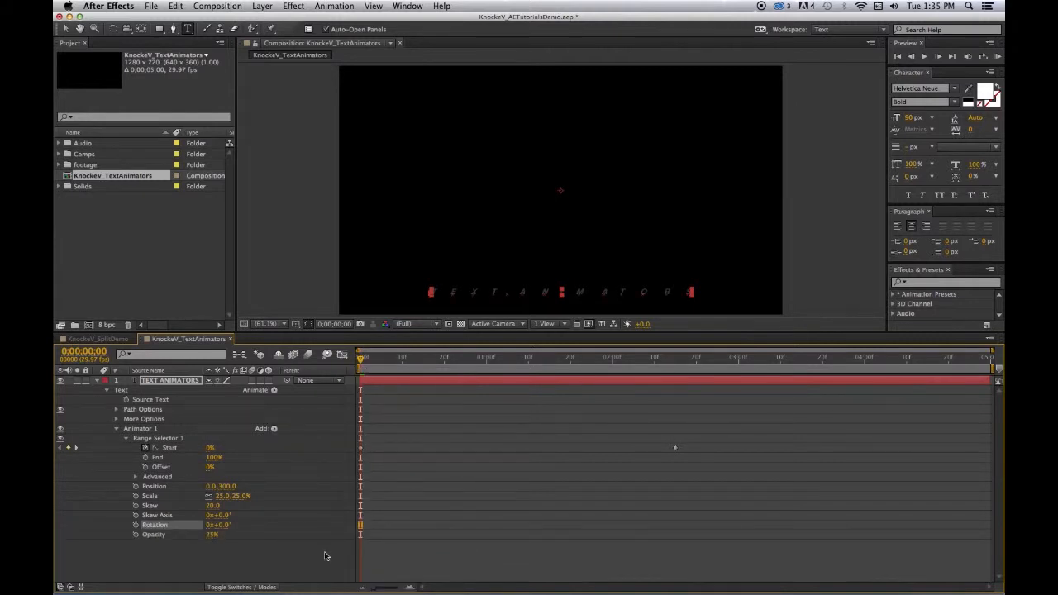
click(220, 526)
text(30)
click(265, 548)
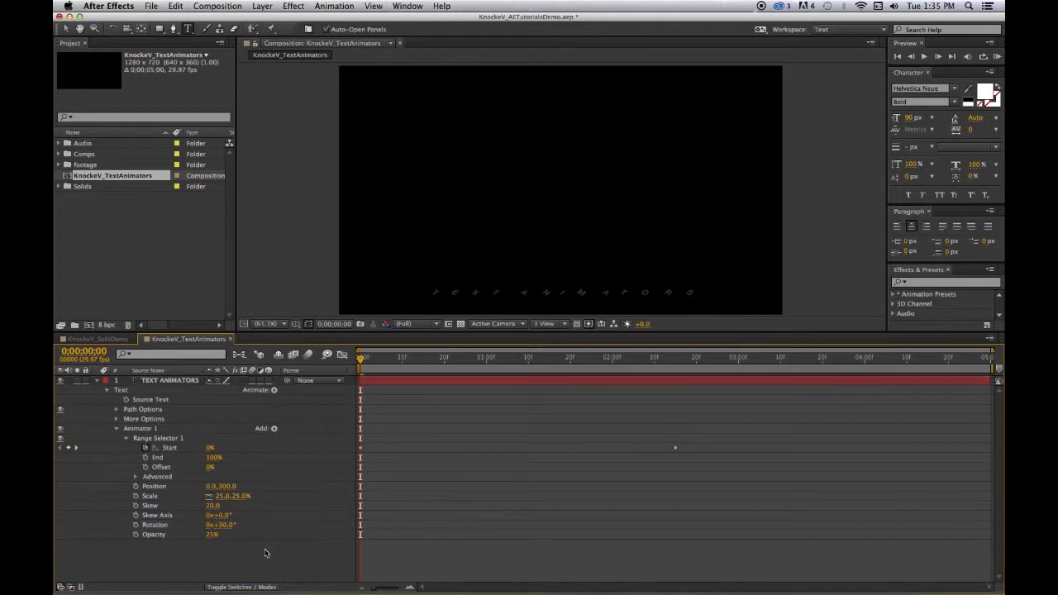
key(super+s)
Enlarge the composition view, preview the combined text animation, and return to the first frame
drag(636, 332, 630, 401)
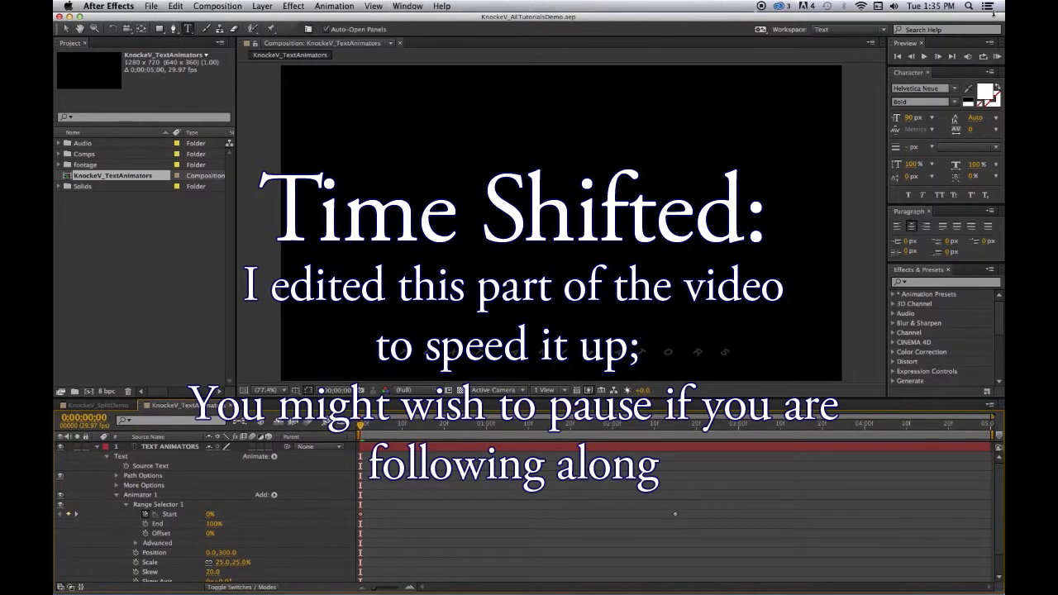
click(996, 56)
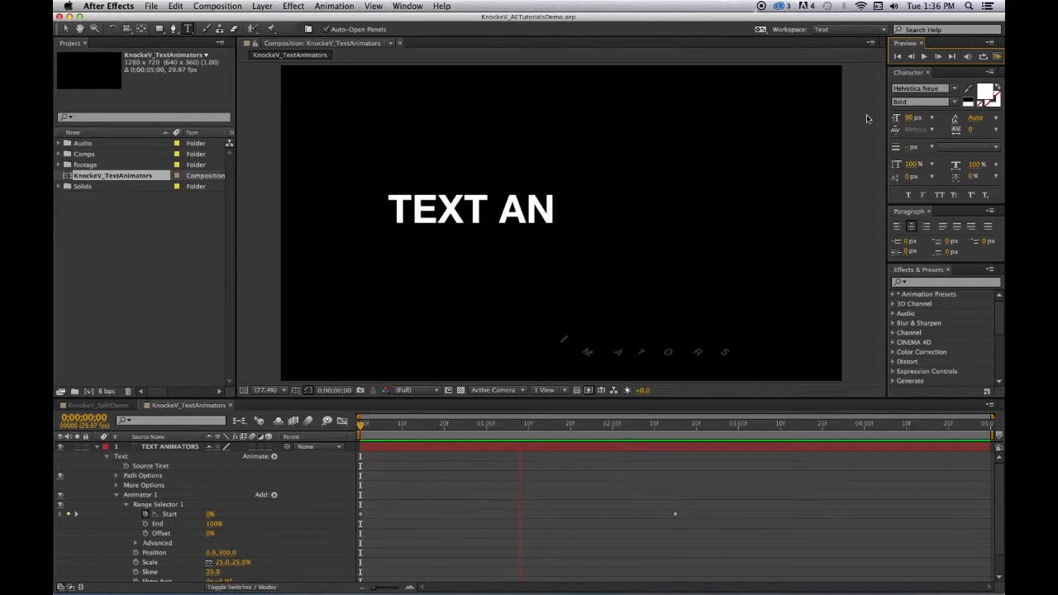
click(898, 56)
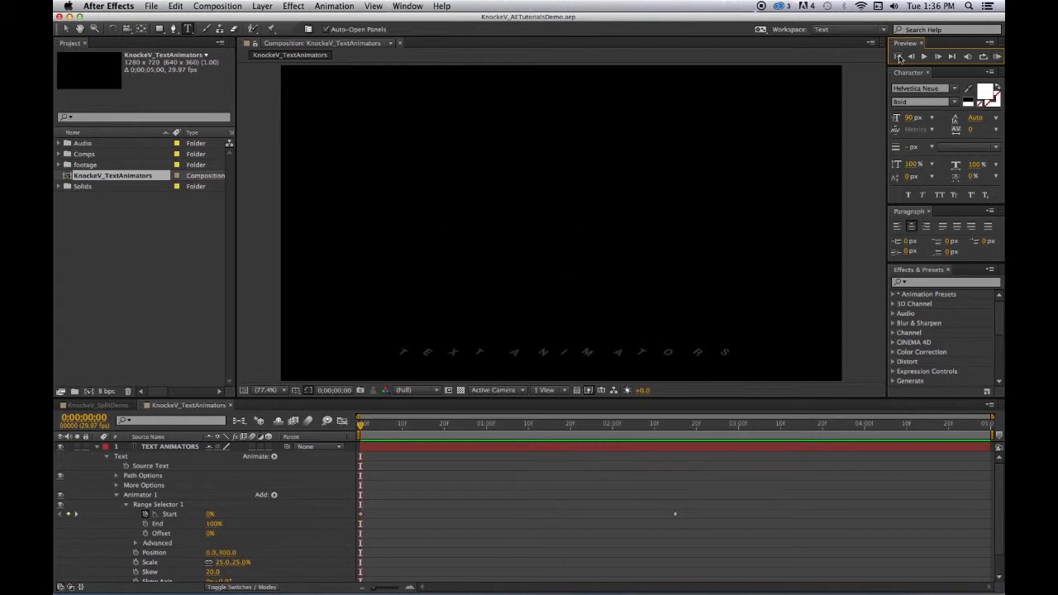
Save the project and send the text animators composition to the Adobe Media Encoder queue
click(548, 445)
key(super+s)
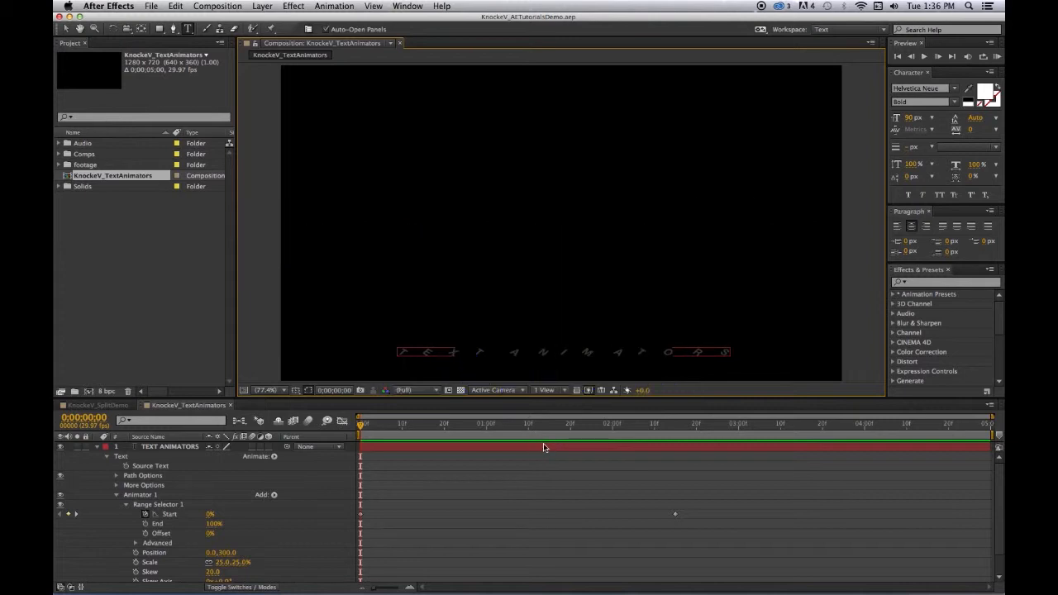
click(217, 7)
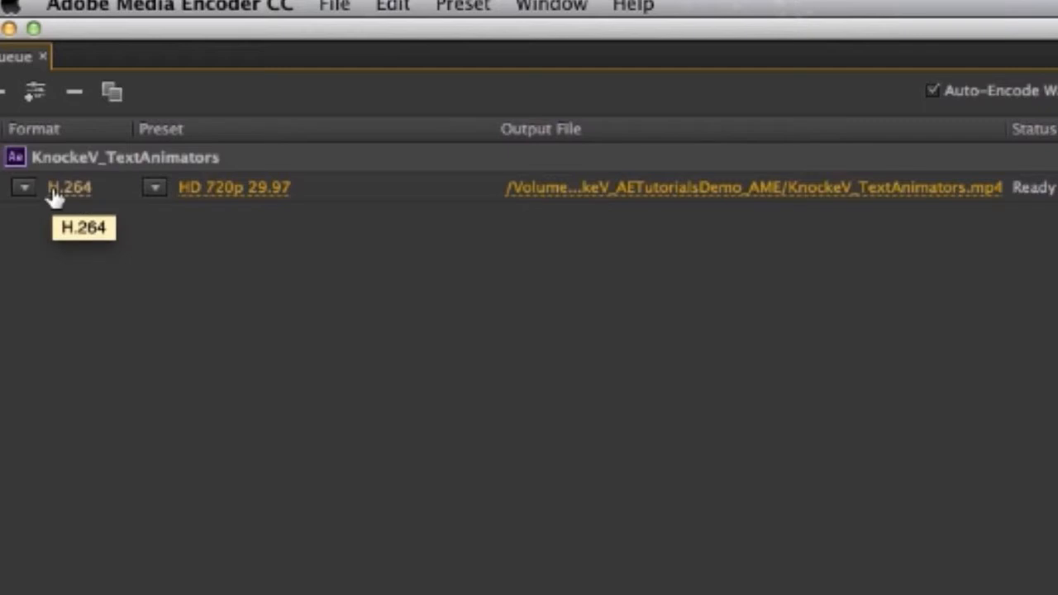
Select the HD 720p 29.97 preset among the H.264 broadcast presets and start encoding the queued composition
mouse_move(206, 205)
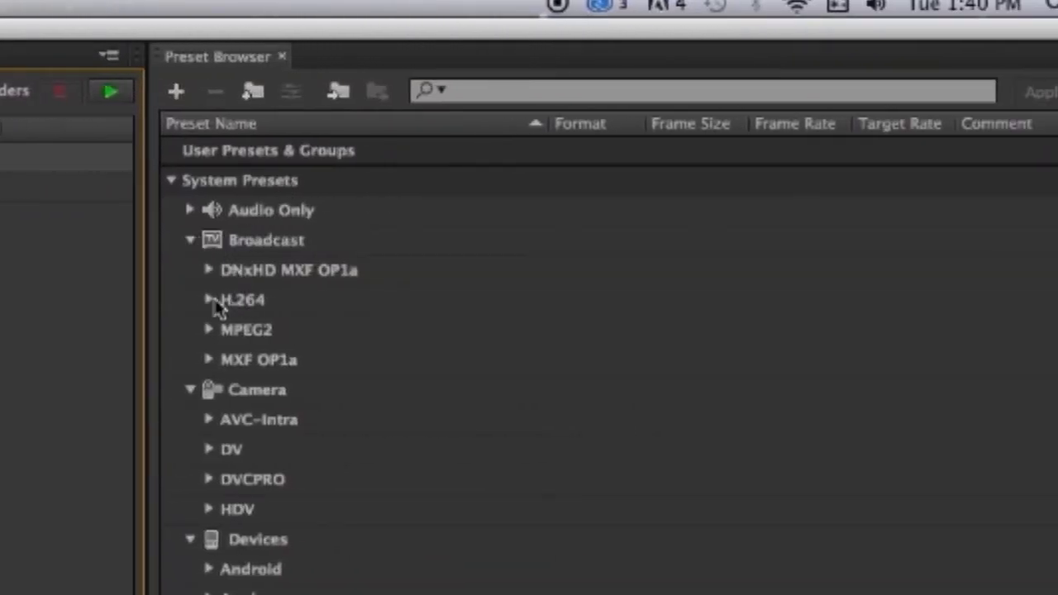
click(209, 302)
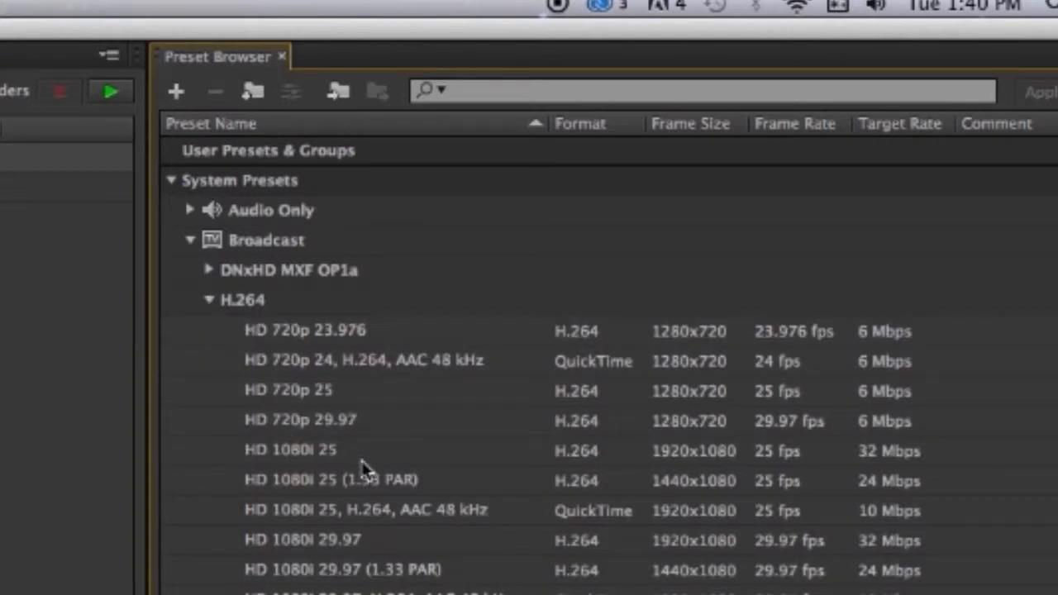
mouse_move(343, 433)
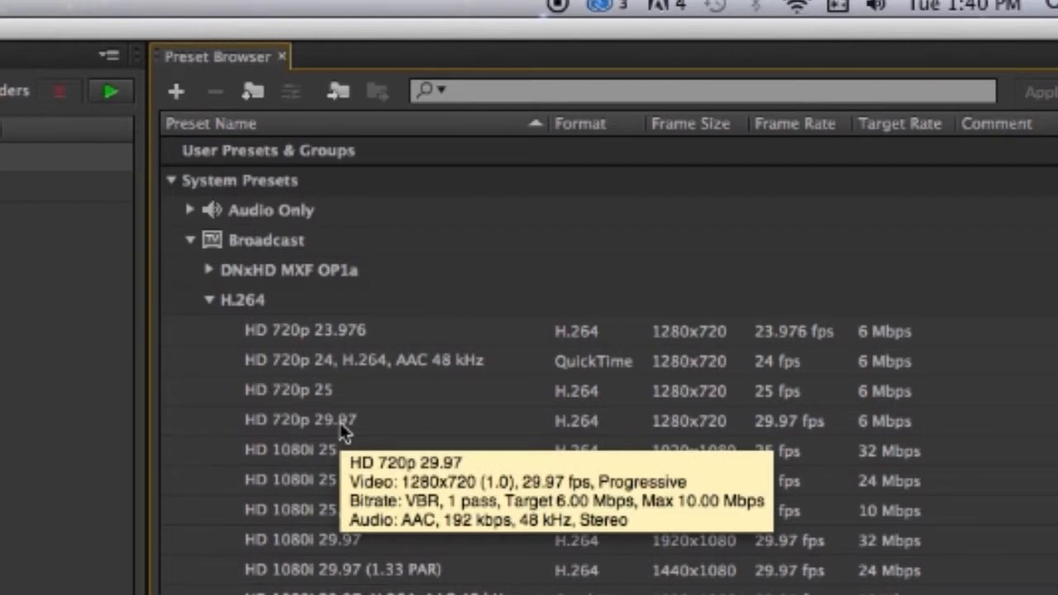
click(258, 421)
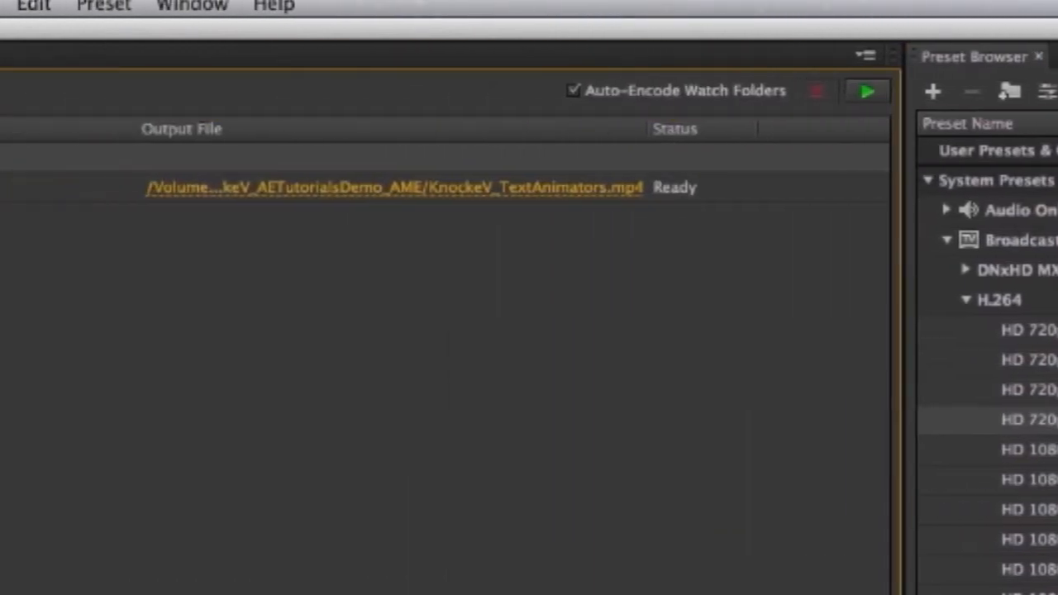
mouse_move(188, 202)
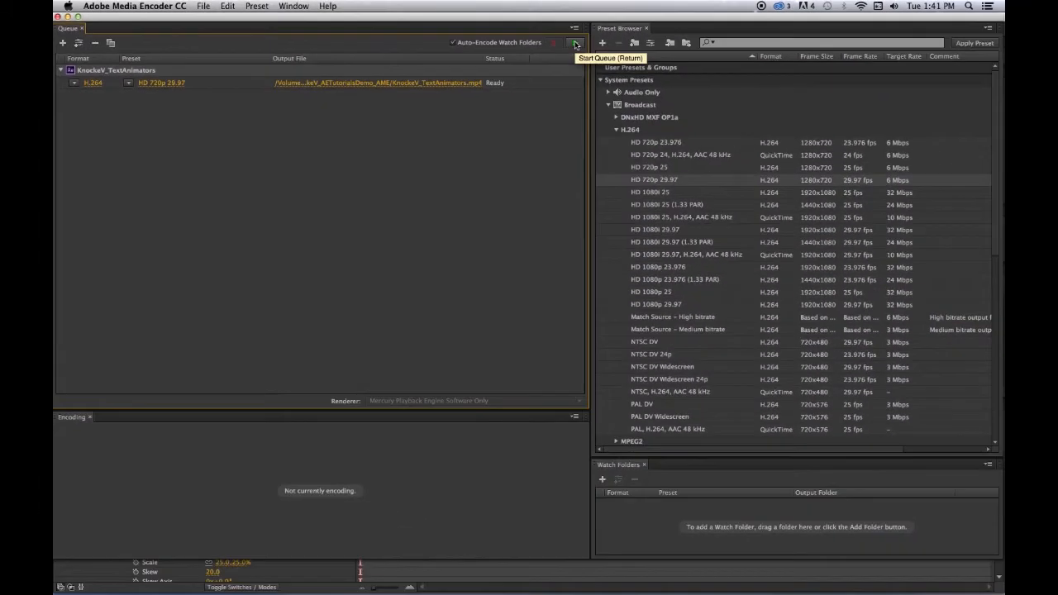
click(576, 44)
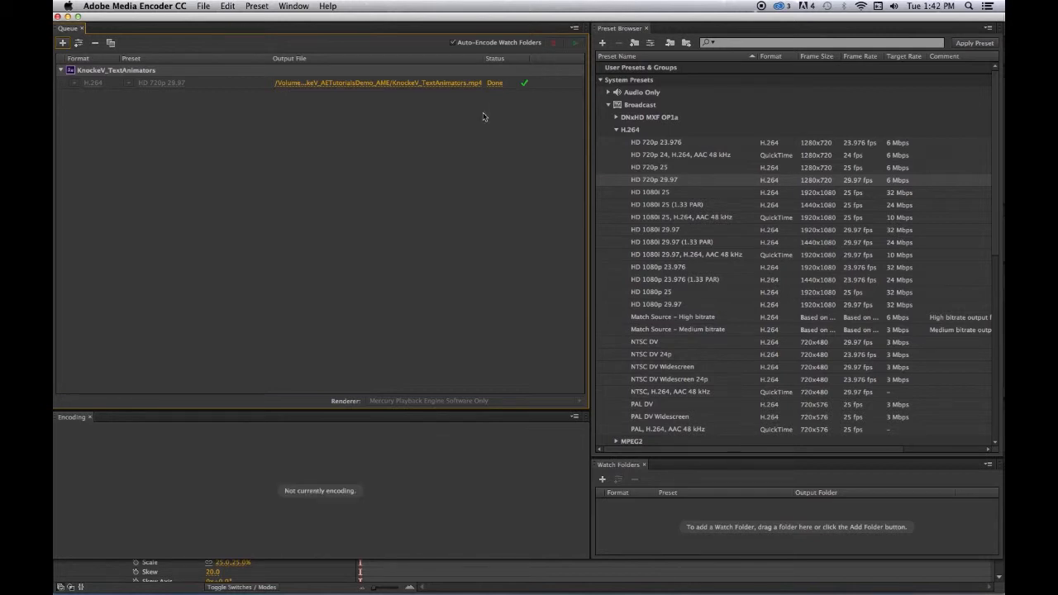
Quit Adobe Media Encoder and After Effects
click(119, 8)
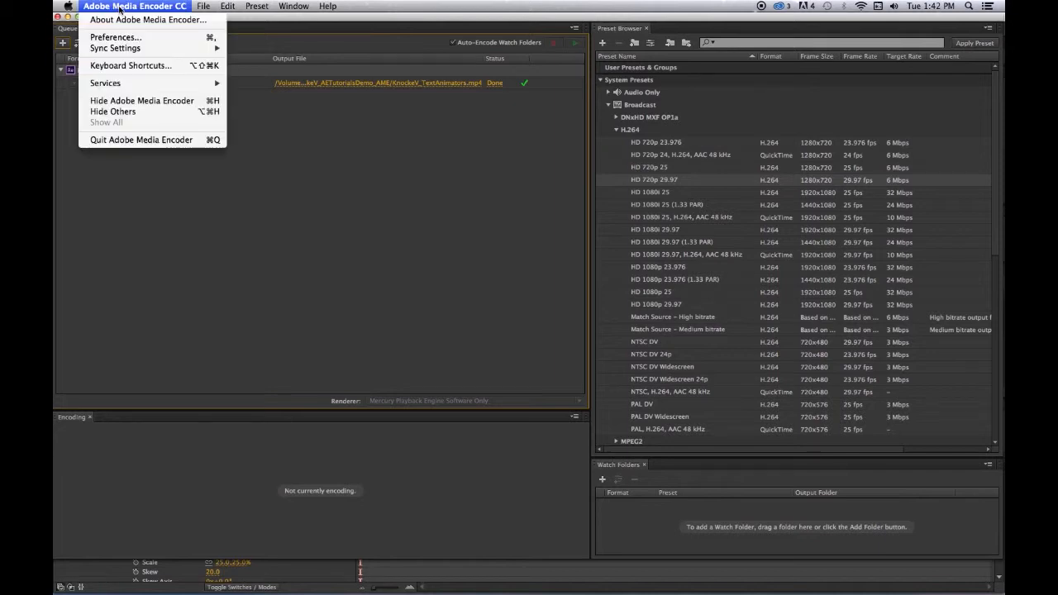
click(149, 141)
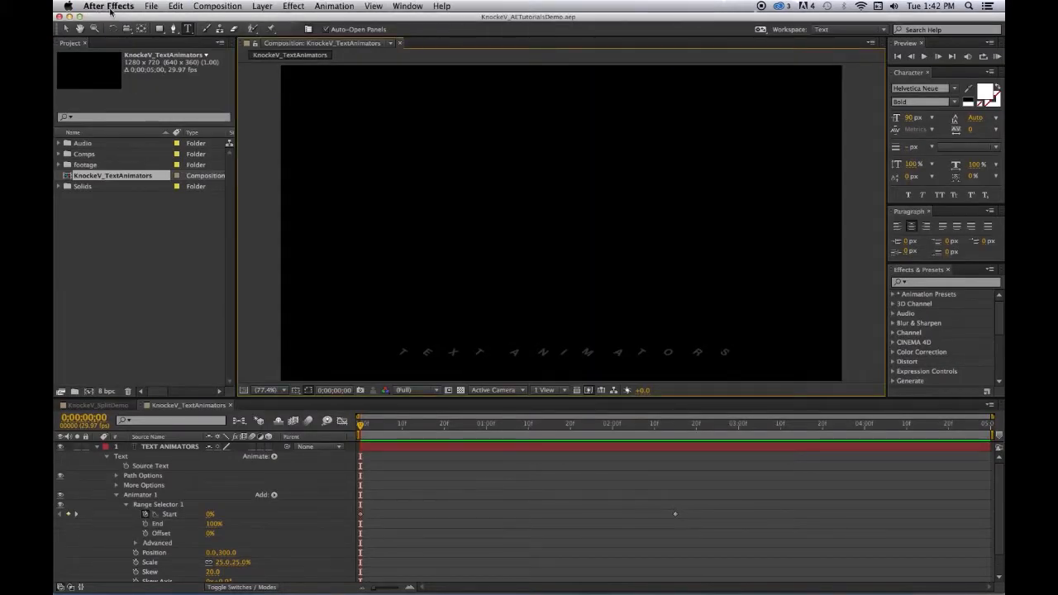
click(110, 10)
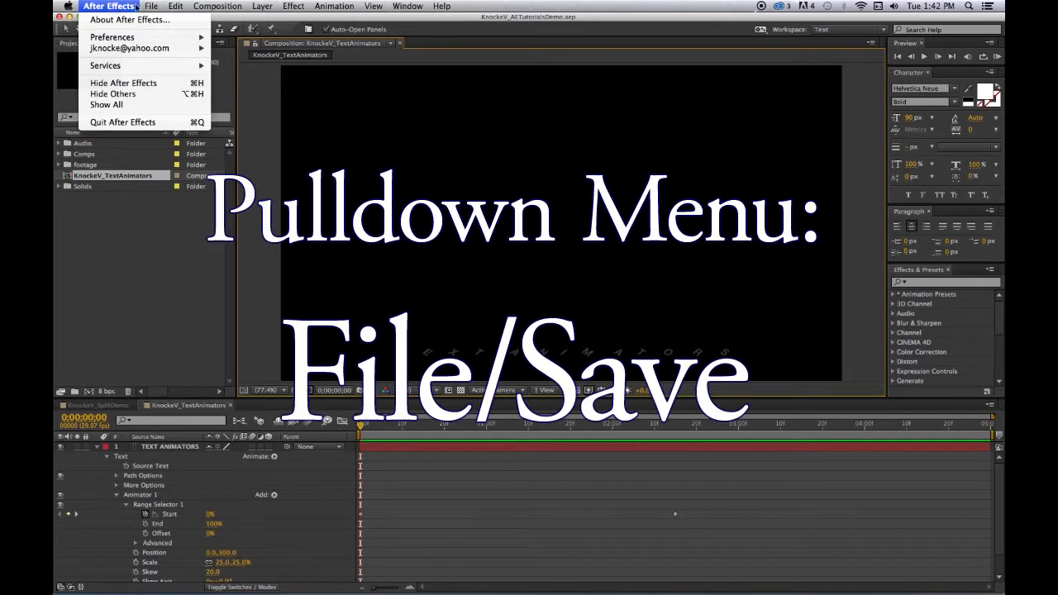
mouse_move(153, 7)
mouse_move(168, 109)
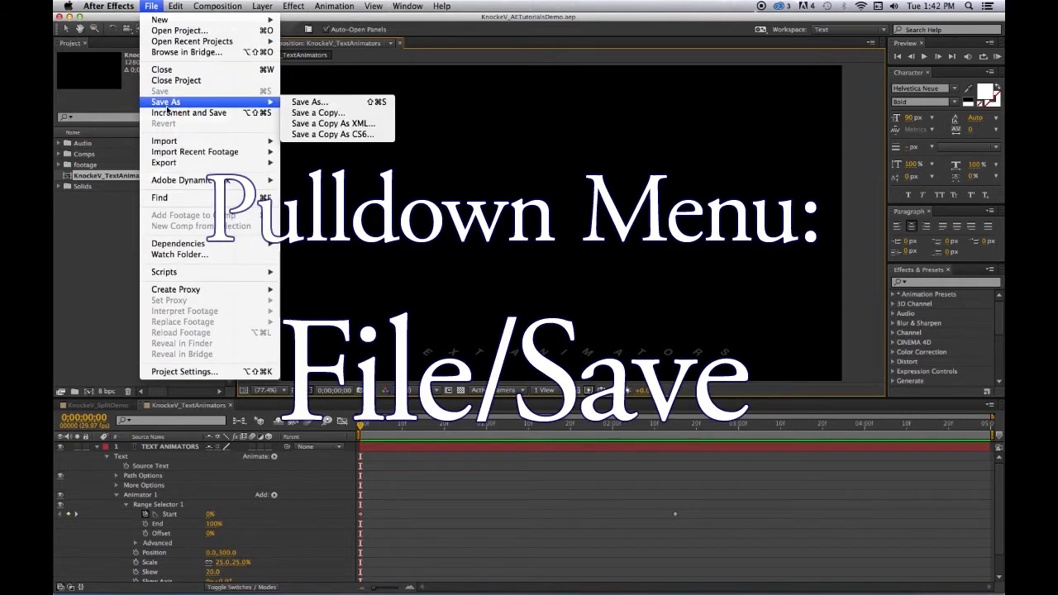
click(67, 242)
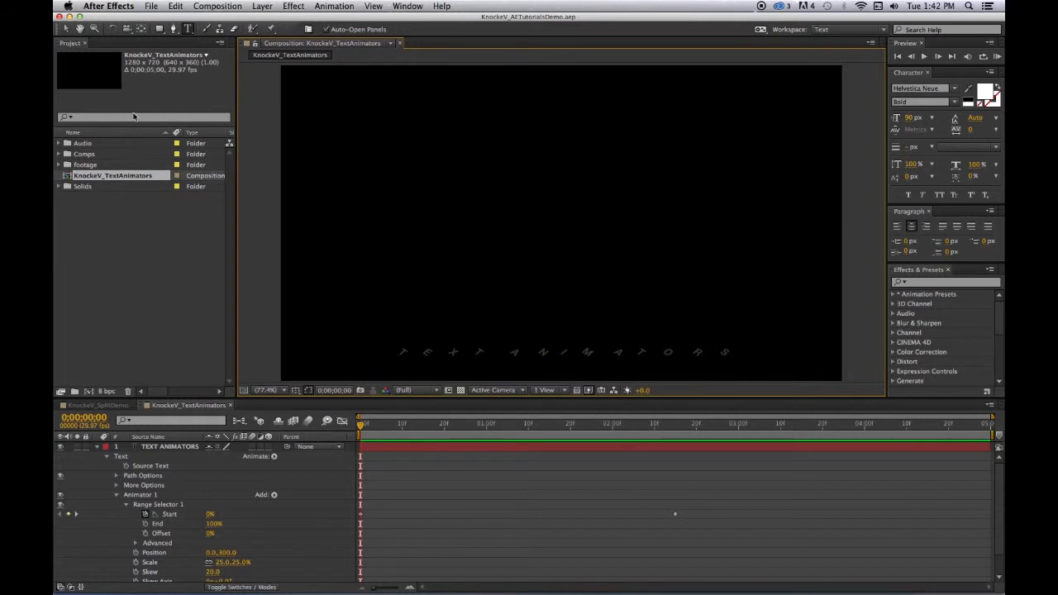
click(116, 7)
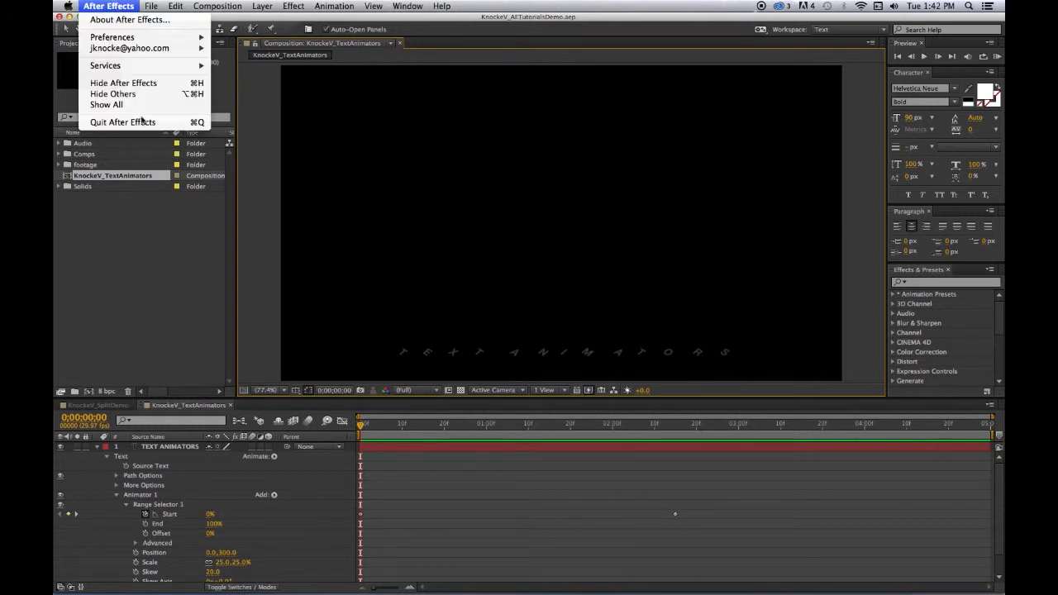
click(143, 122)
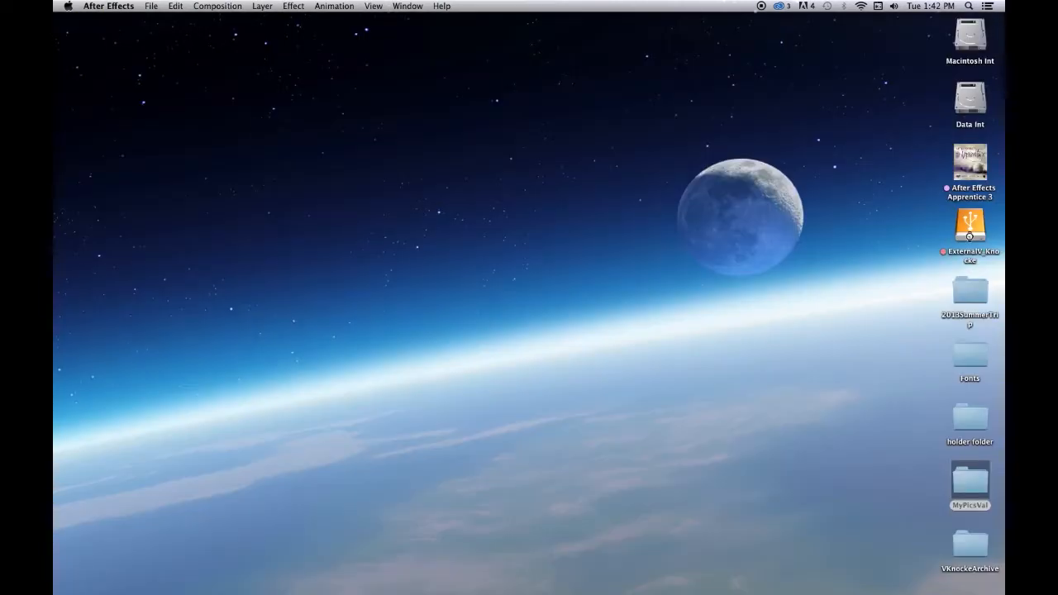
In Finder, browse the external drive's data folder to the Spring 2014 files and open 01_AE_Projects in the tutorials folder under S14Wk06
click(971, 228)
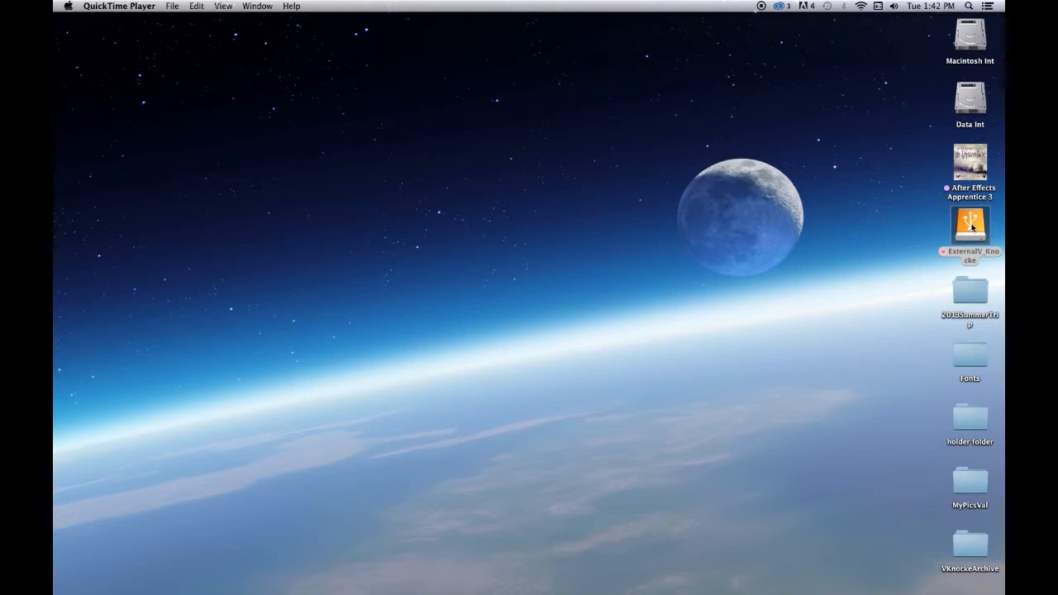
click(971, 228)
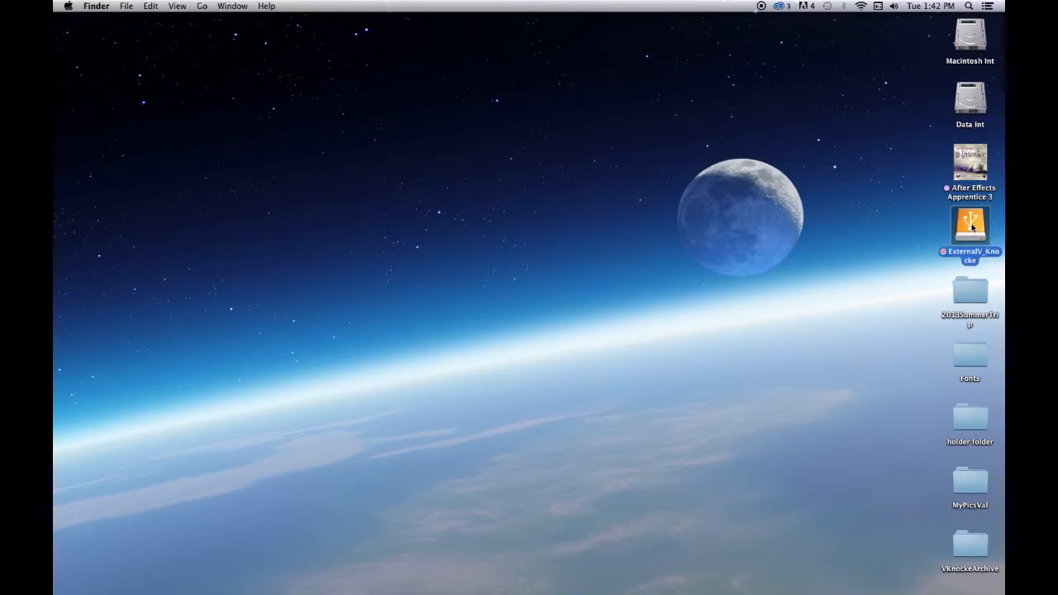
double_click(971, 228)
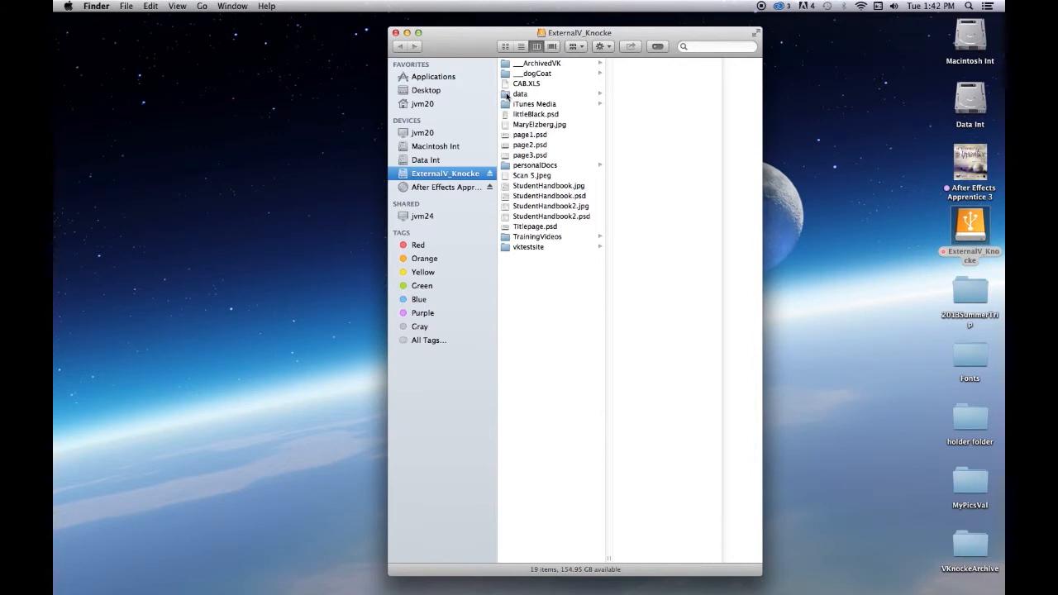
click(507, 96)
click(635, 94)
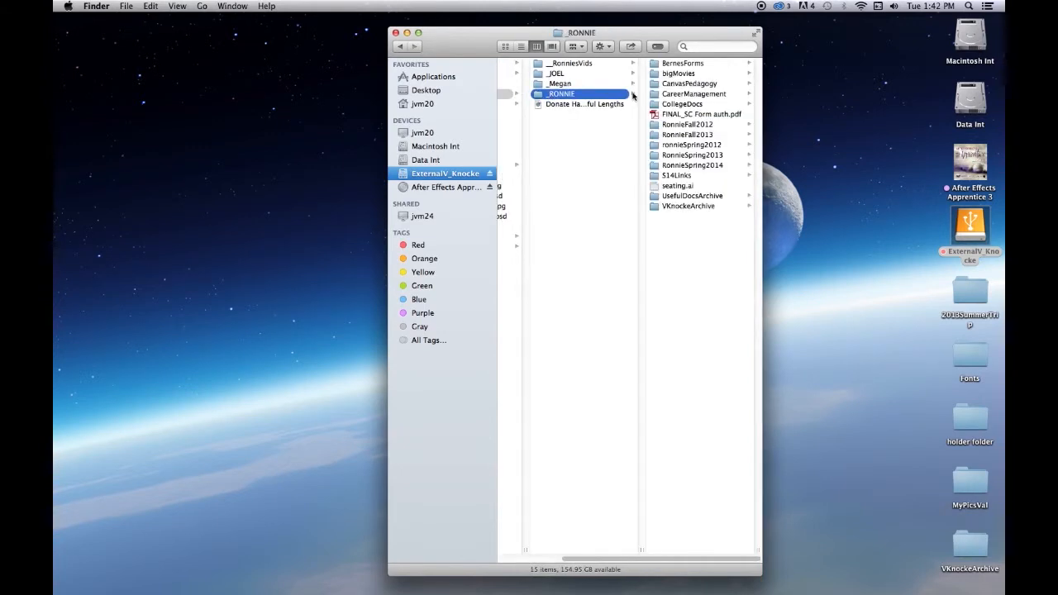
click(699, 167)
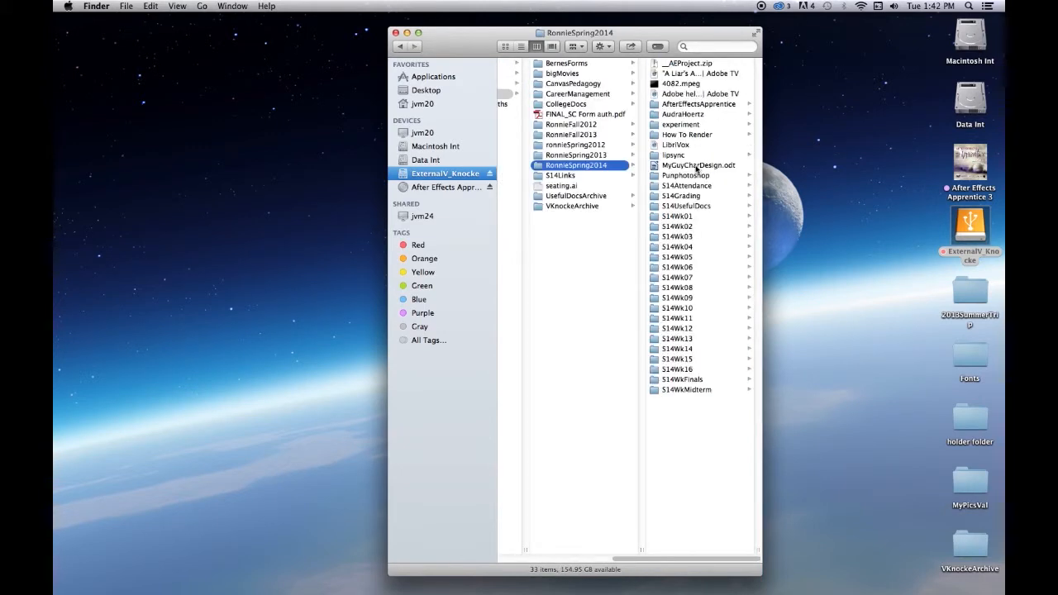
click(683, 280)
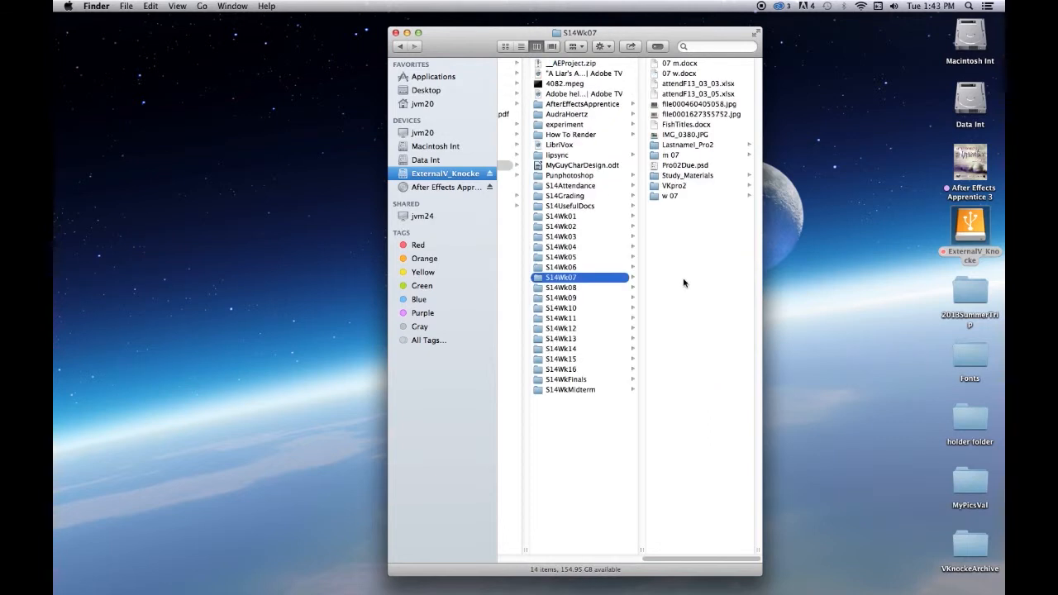
click(573, 269)
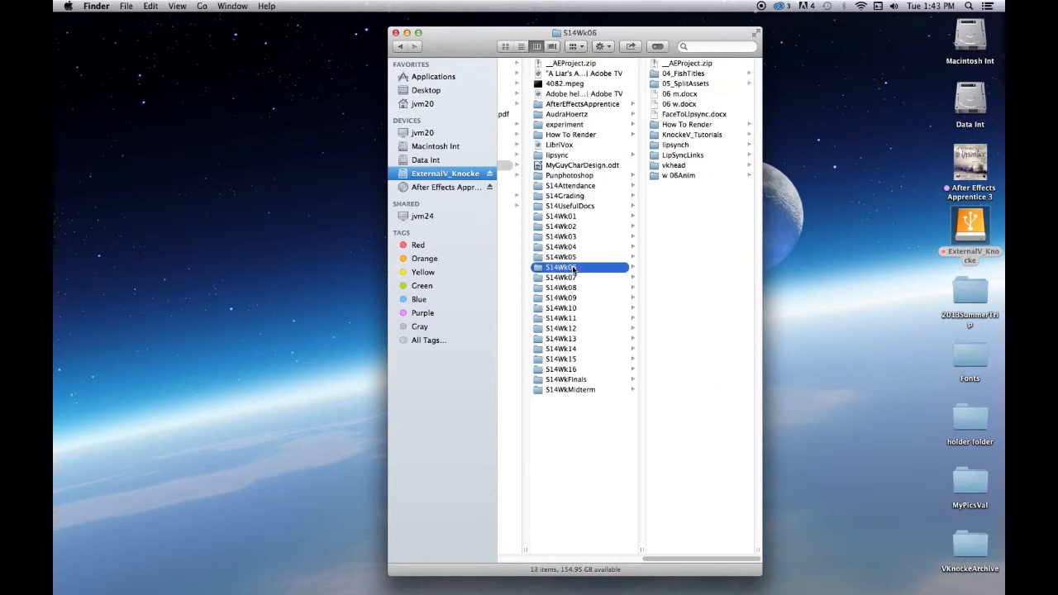
click(689, 136)
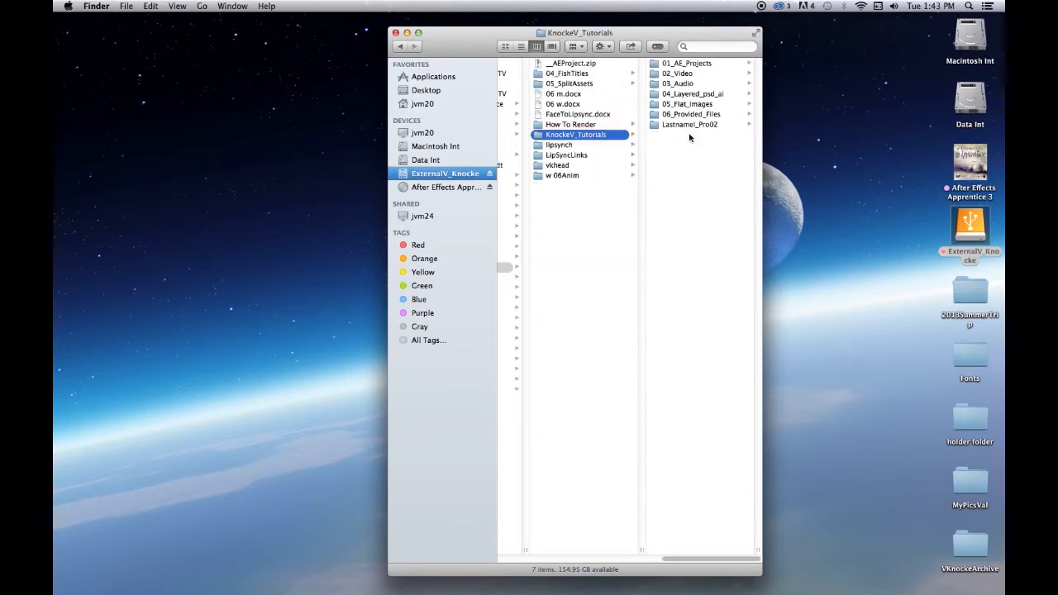
click(704, 64)
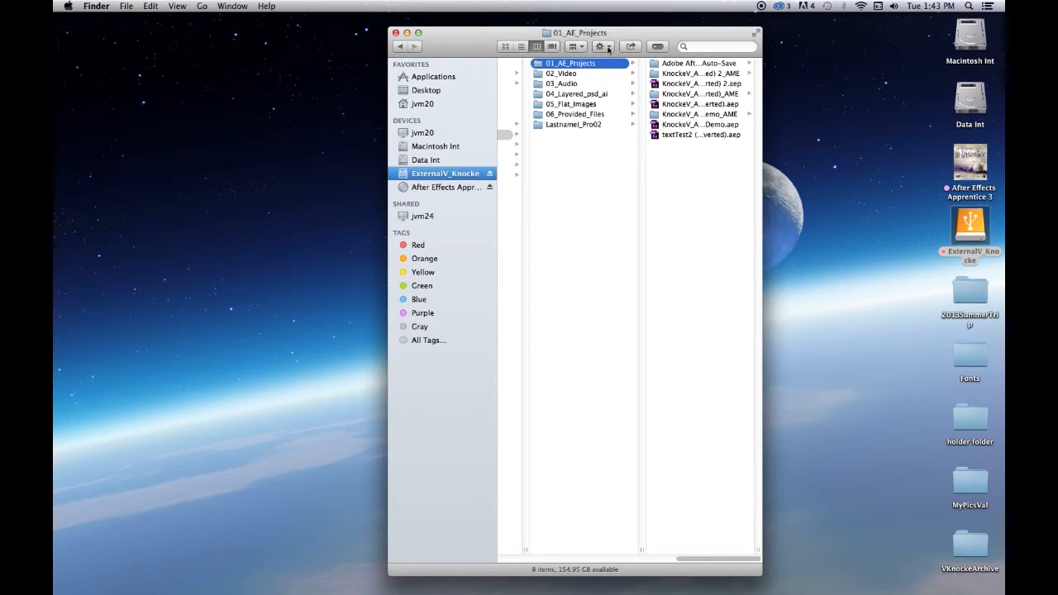
Widen the Finder window to show full file names, open the tutorials demo's AME output folder, and play the rendered text animators MP4
drag(467, 33, 306, 31)
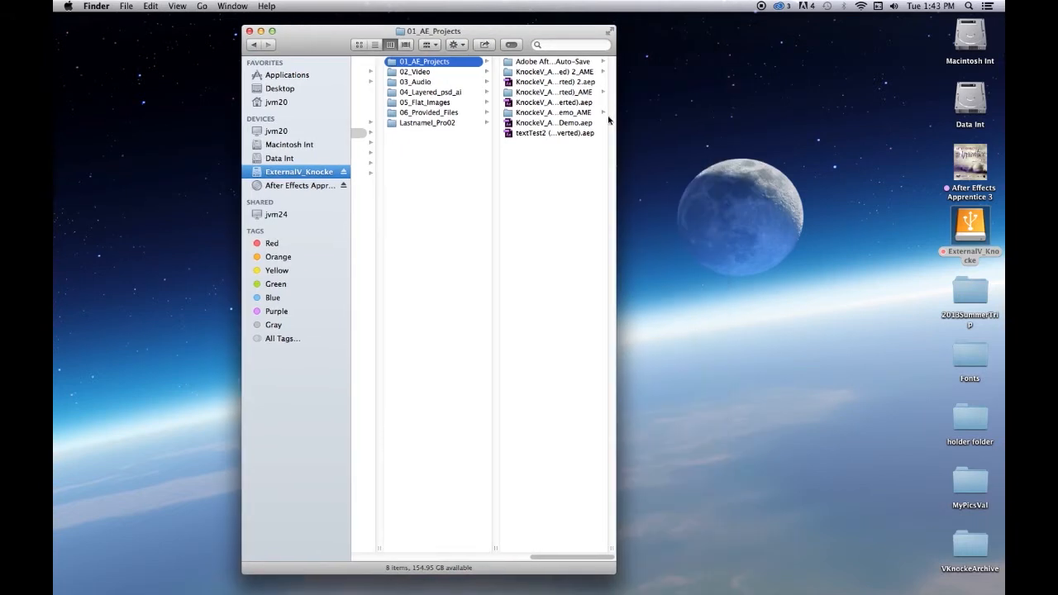
drag(609, 551, 779, 544)
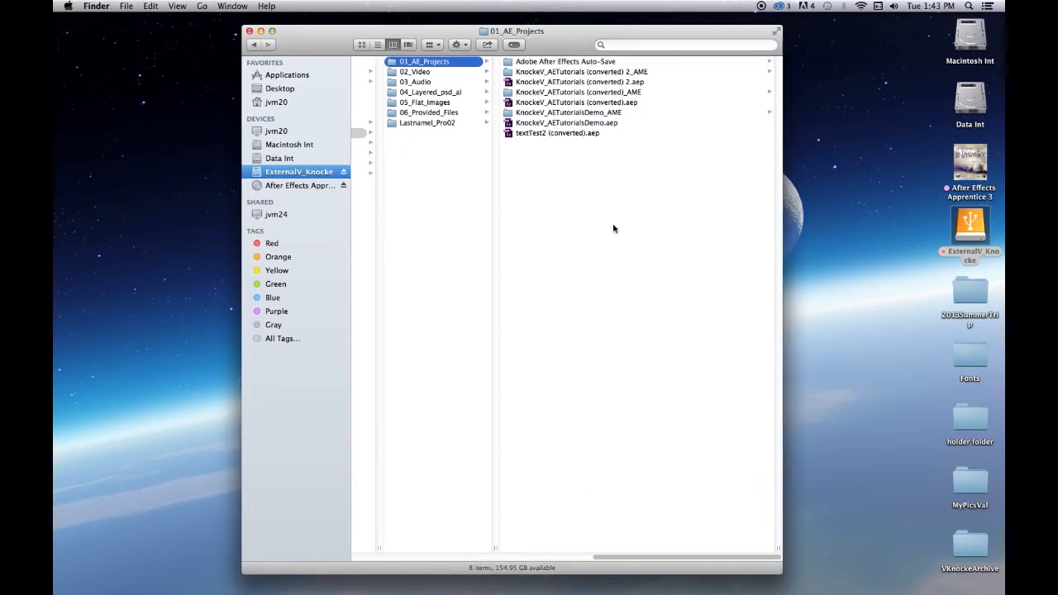
click(568, 112)
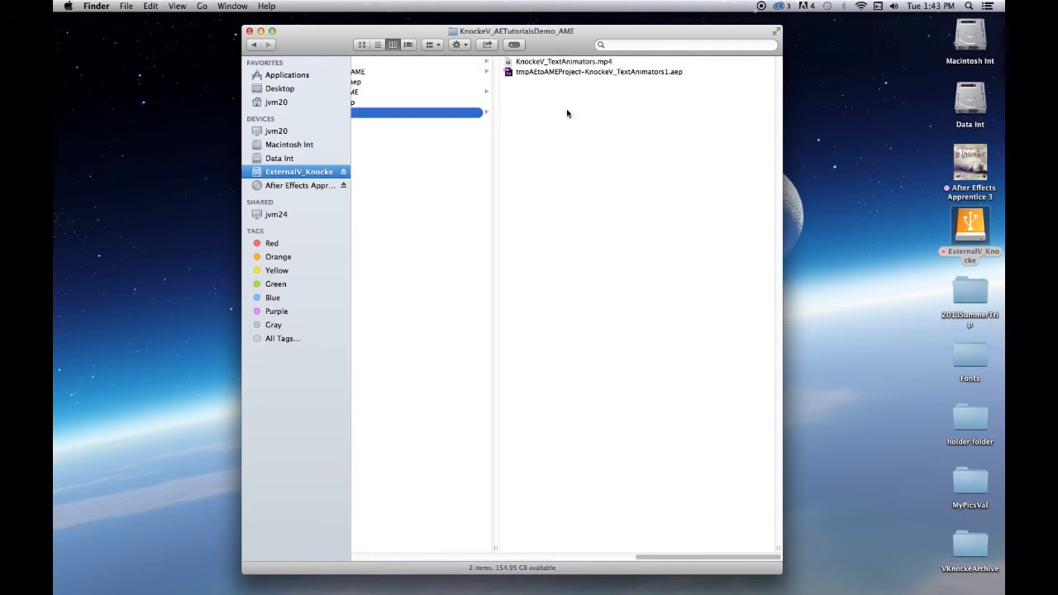
double_click(552, 63)
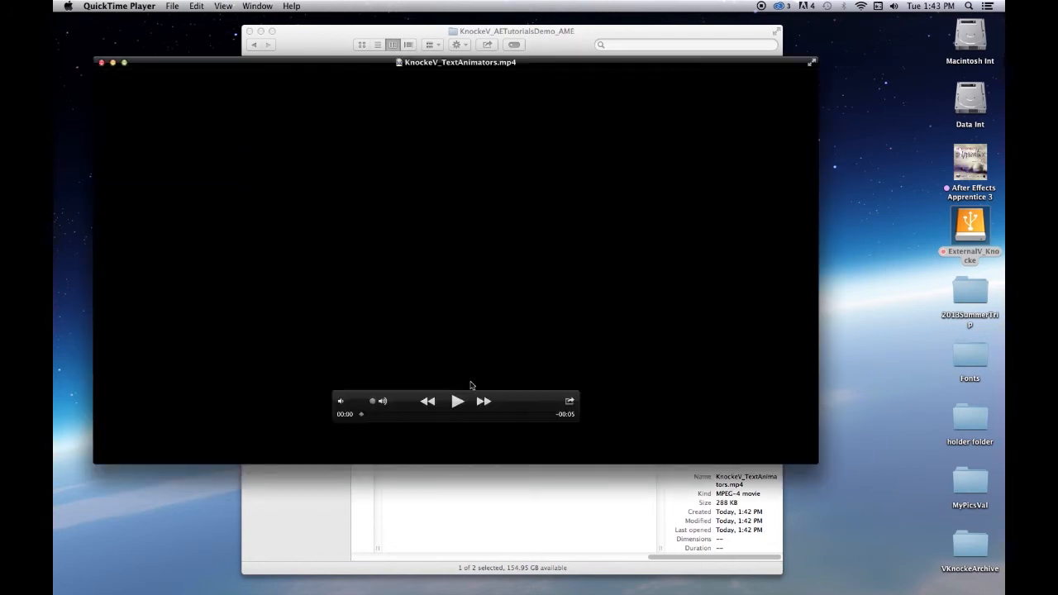
click(457, 403)
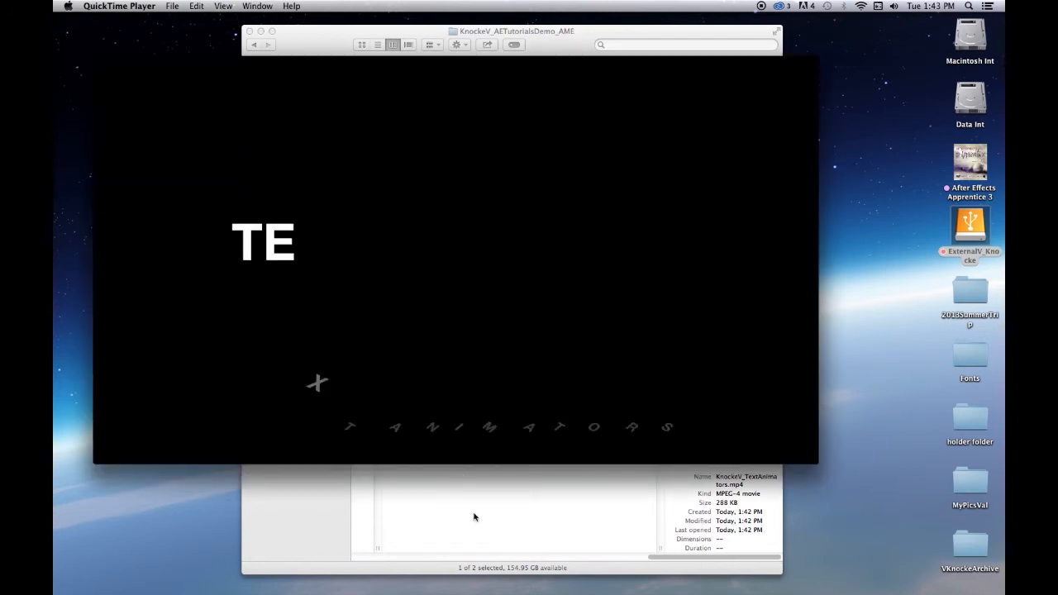